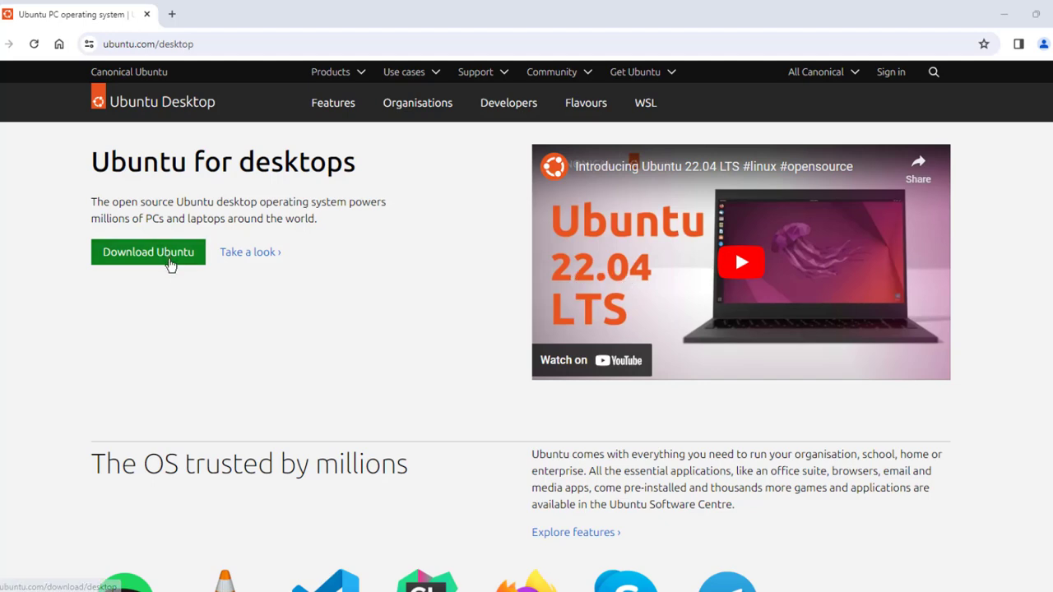
Download the Ubuntu 22.04.4 LTS desktop ISO, then scroll to Rufus's Download releases table.
{"action": "left_click", "coordinate": [165, 256]}
{"action": "scroll", "coordinate": [686, 324], "scroll_direction": "down", "scroll_amount": 4}
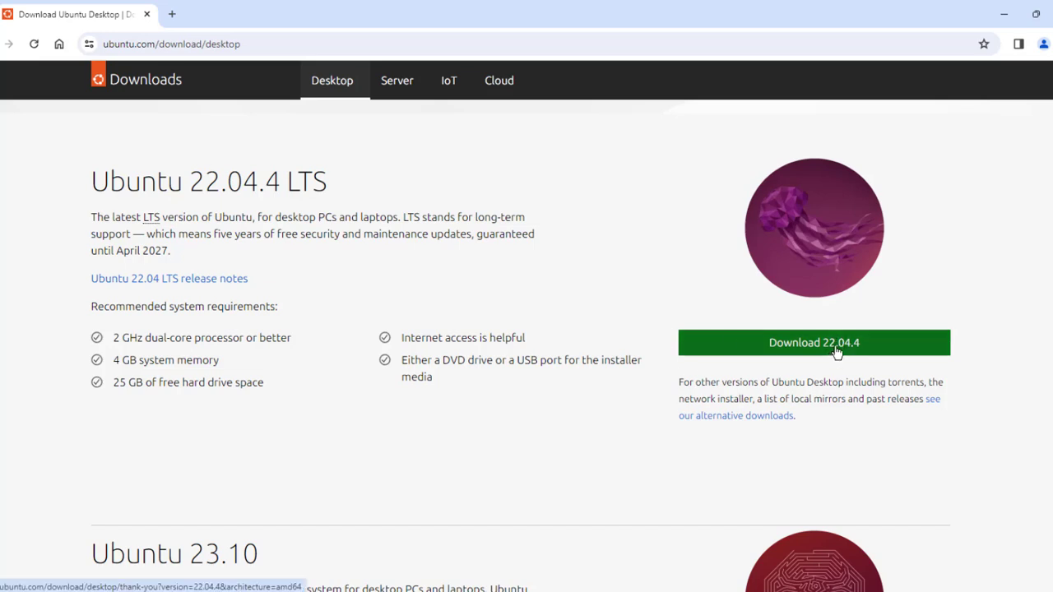
{"action": "left_click", "coordinate": [835, 352]}
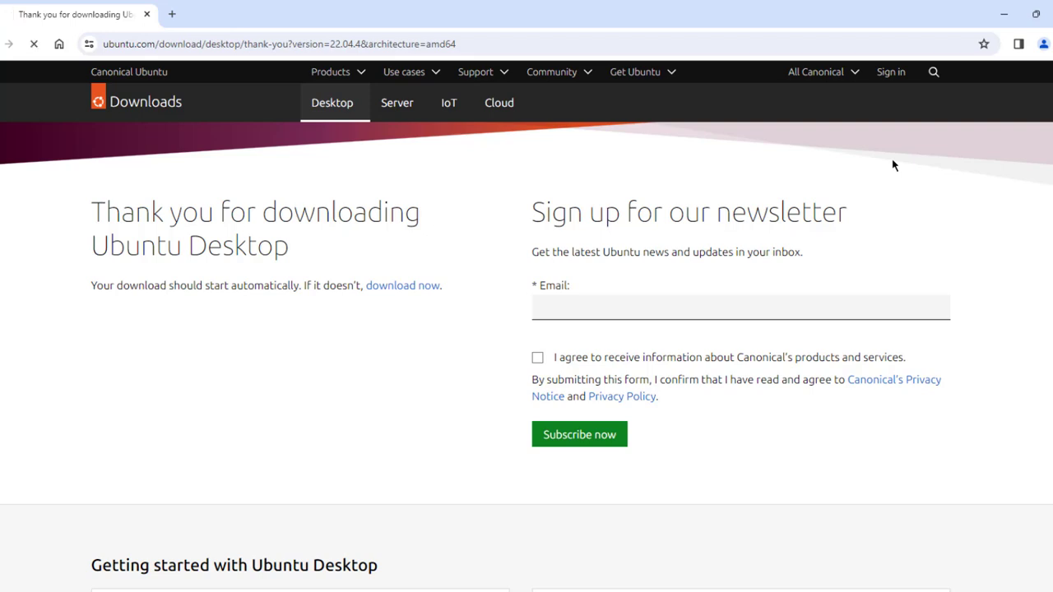
{"action": "left_click", "coordinate": [993, 43]}
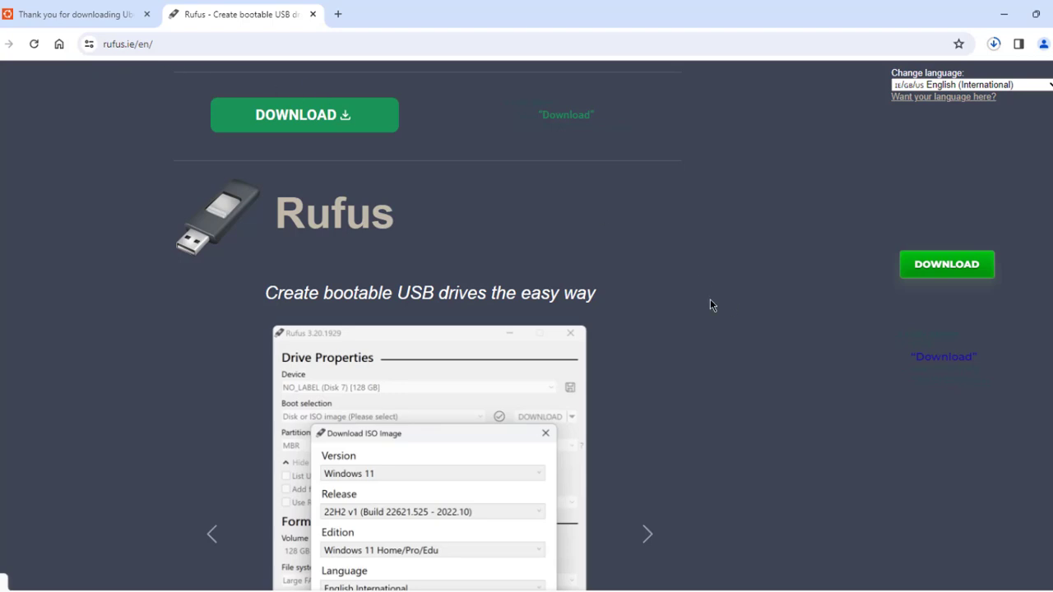
{"action": "scroll", "coordinate": [746, 308], "scroll_direction": "down", "scroll_amount": 10}
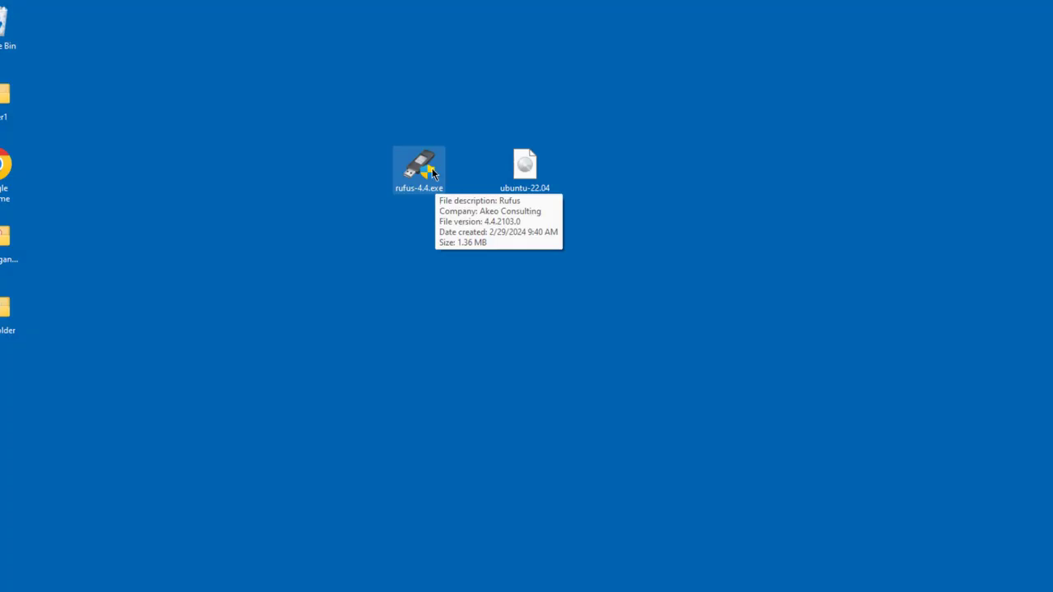
Launch rufus-4.4.exe from the desktop and allow it to make changes.
{"action": "left_click", "coordinate": [525, 173]}
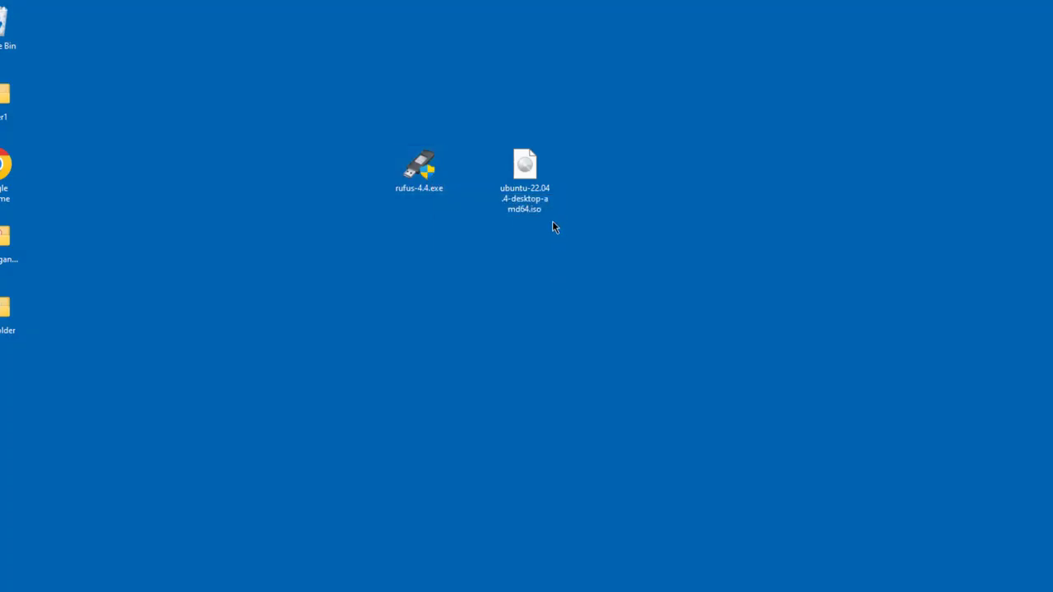
{"action": "mouse_move", "coordinate": [512, 200]}
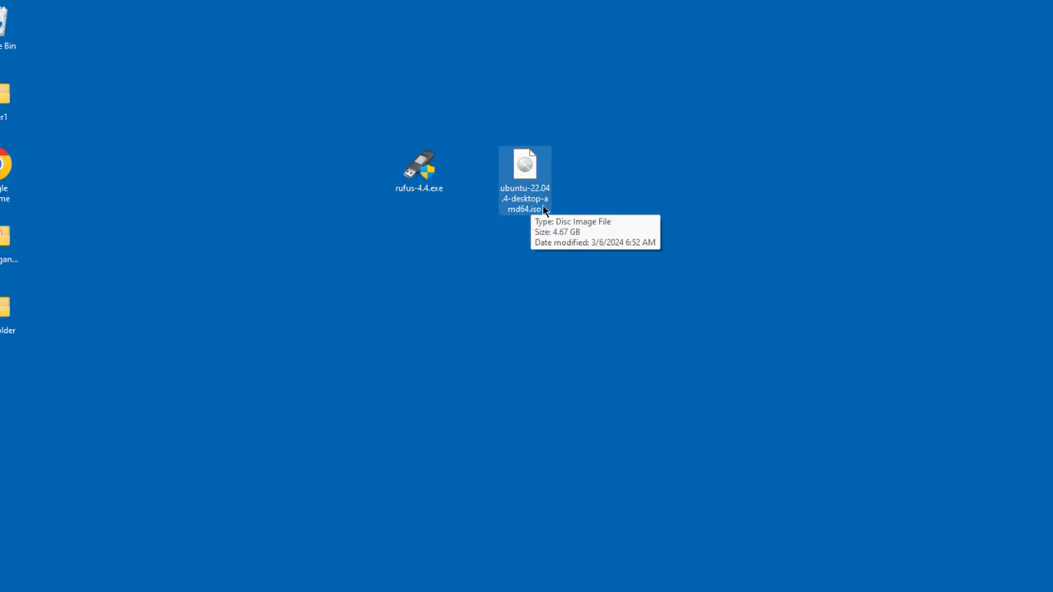
{"action": "left_click", "coordinate": [423, 169]}
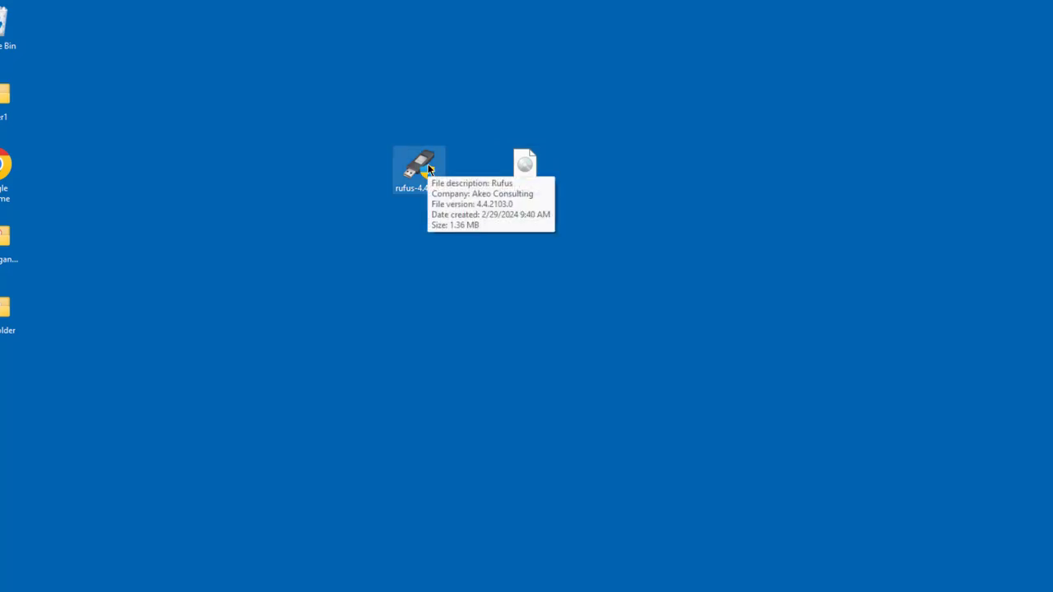
{"action": "double_click", "coordinate": [428, 169]}
{"action": "left_click", "coordinate": [477, 422]}
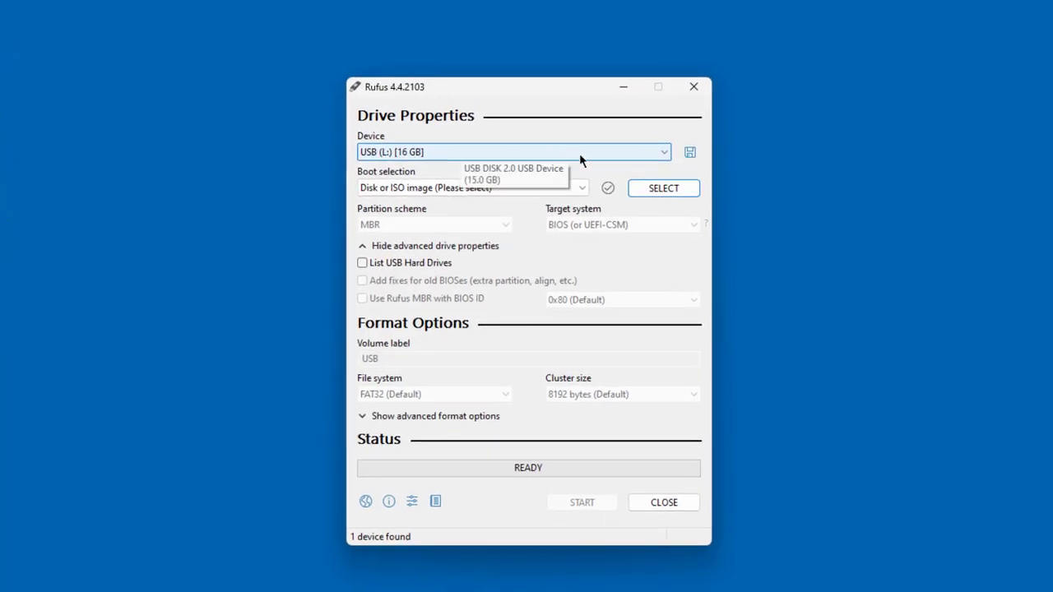
Load ubuntu-22.04.4-desktop-amd64.iso as the boot image in Rufus.
{"action": "left_click", "coordinate": [663, 189]}
{"action": "scroll", "coordinate": [658, 271], "scroll_direction": "down", "scroll_amount": 5}
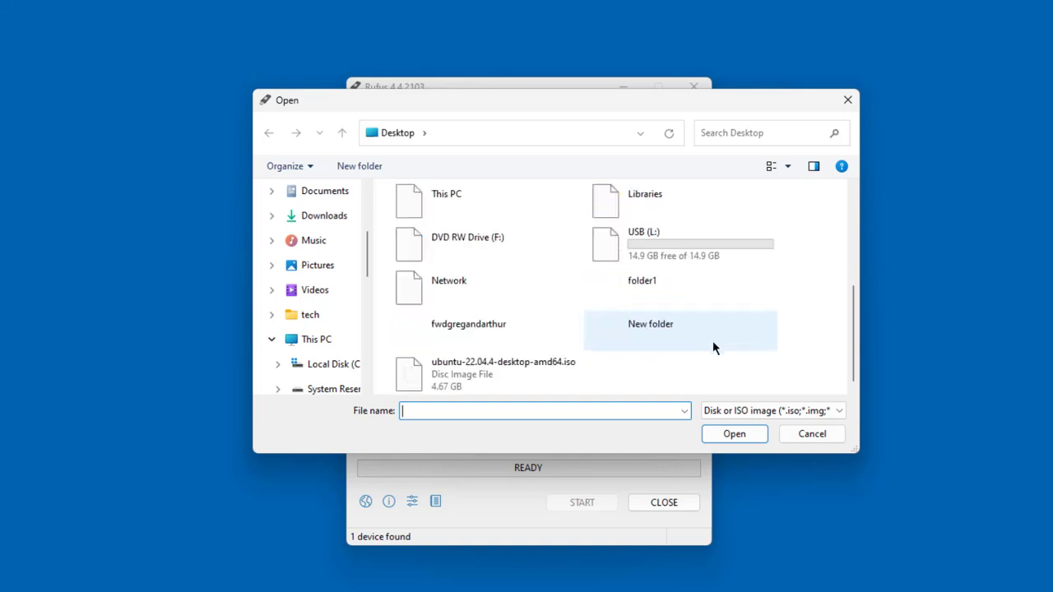
{"action": "left_click", "coordinate": [487, 367]}
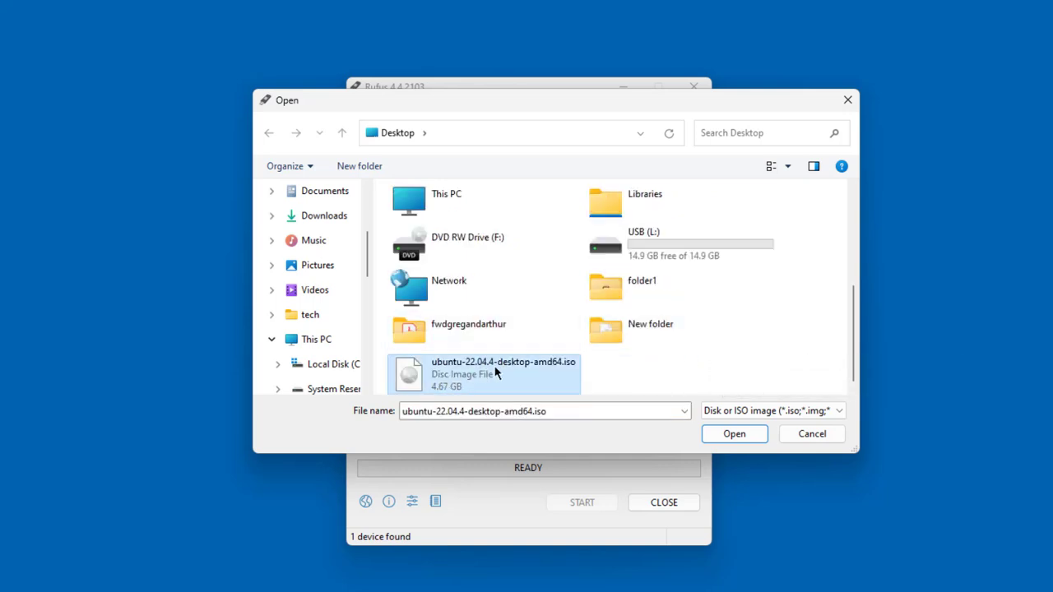
{"action": "left_click", "coordinate": [718, 436]}
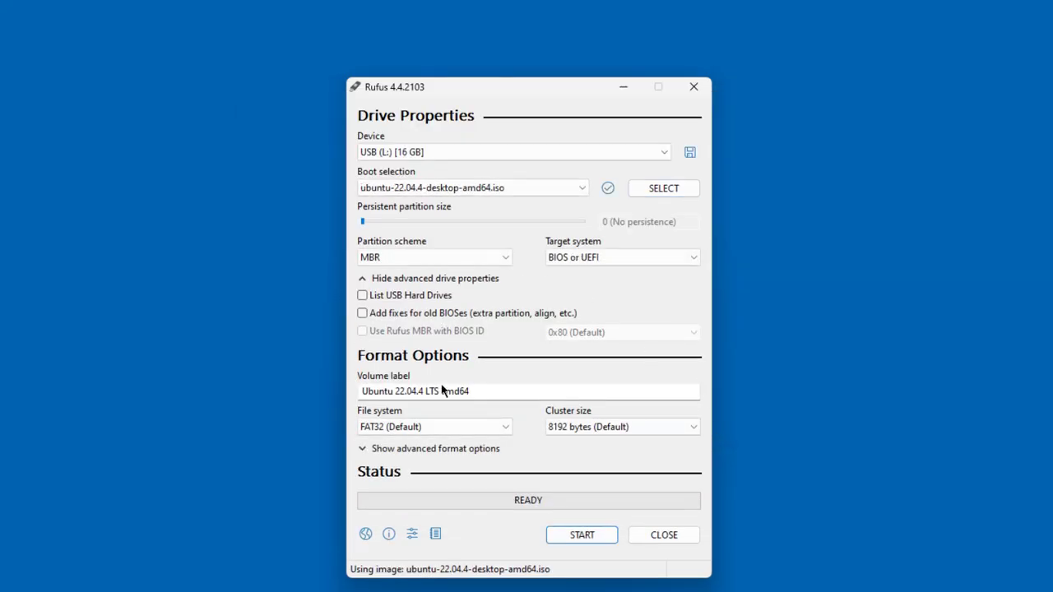
Write the image in ISO Image mode, allowing the core.img download and erasing the USB drive.
{"action": "left_click", "coordinate": [562, 539]}
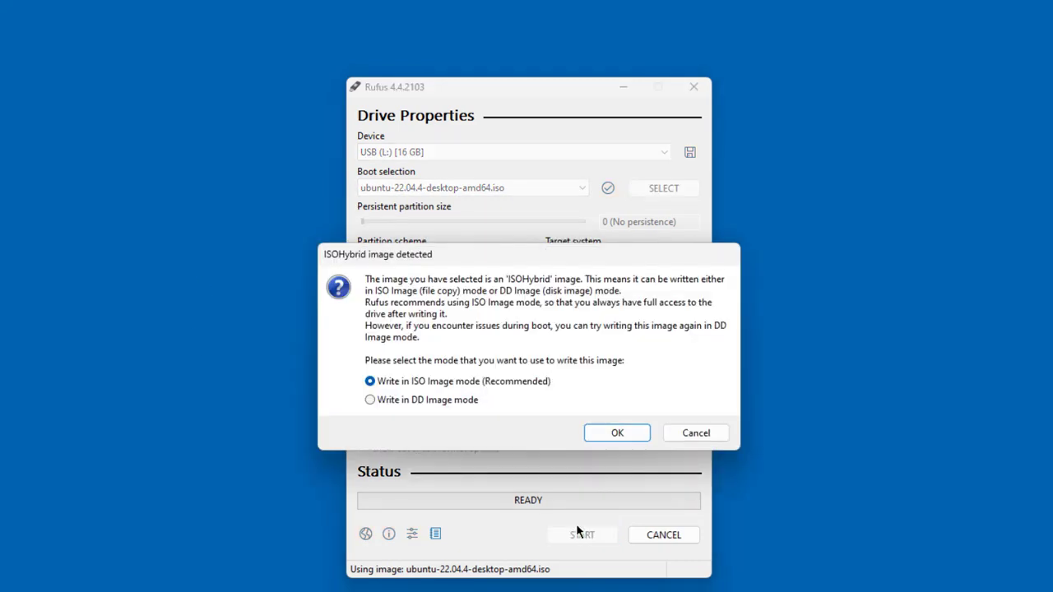
{"action": "left_click", "coordinate": [599, 436]}
{"action": "left_click", "coordinate": [496, 452]}
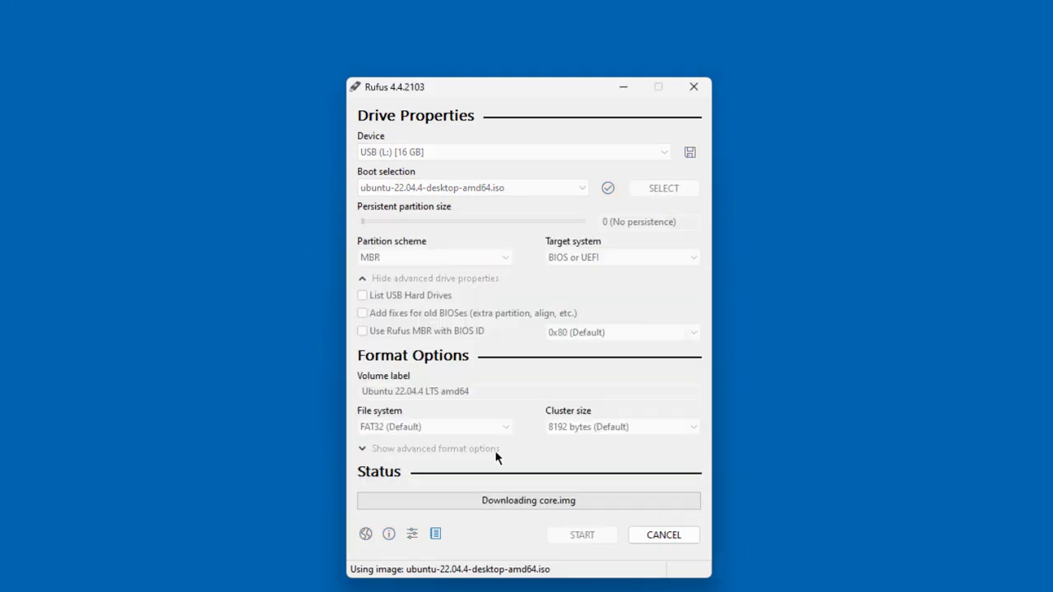
{"action": "left_click", "coordinate": [537, 393]}
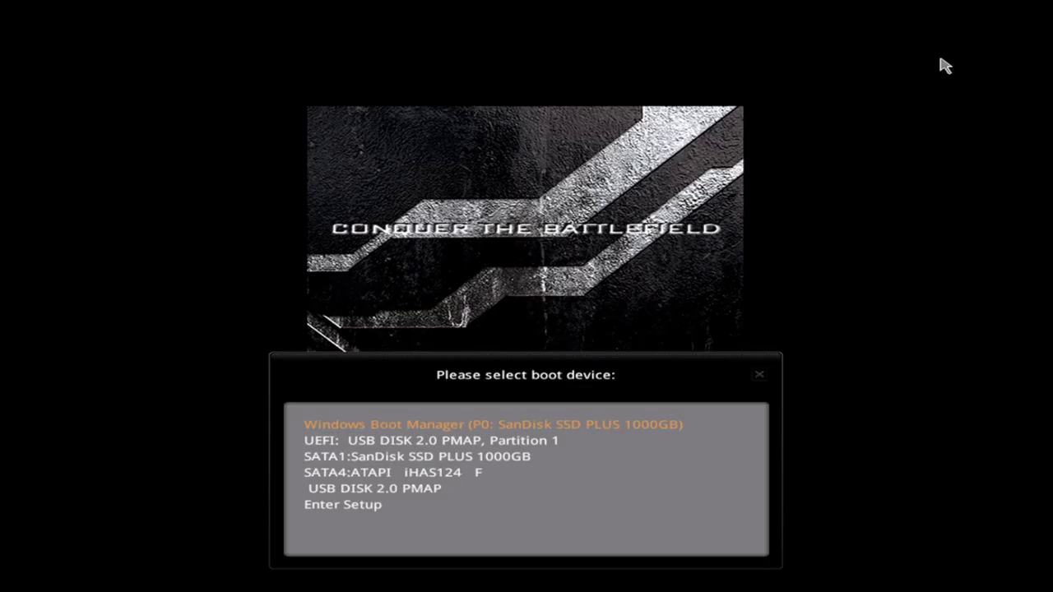
Boot from 'UEFI: USB DISK 2.0 PMAP, Partition 1' and start 'Try or Install Ubuntu' in GRUB.
{"action": "key", "text": "Down"}
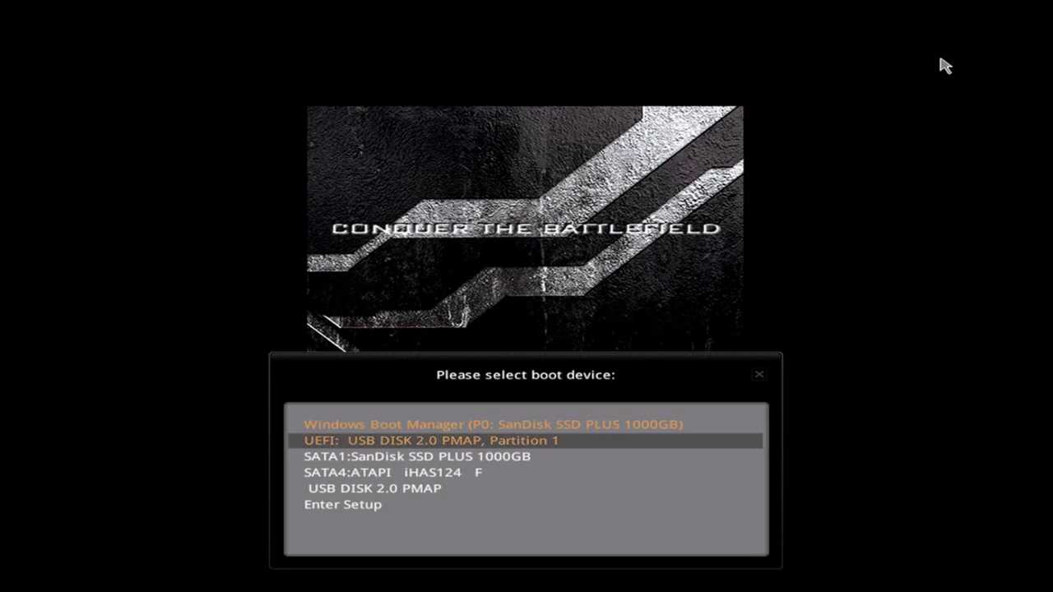
{"action": "key", "text": "Return"}
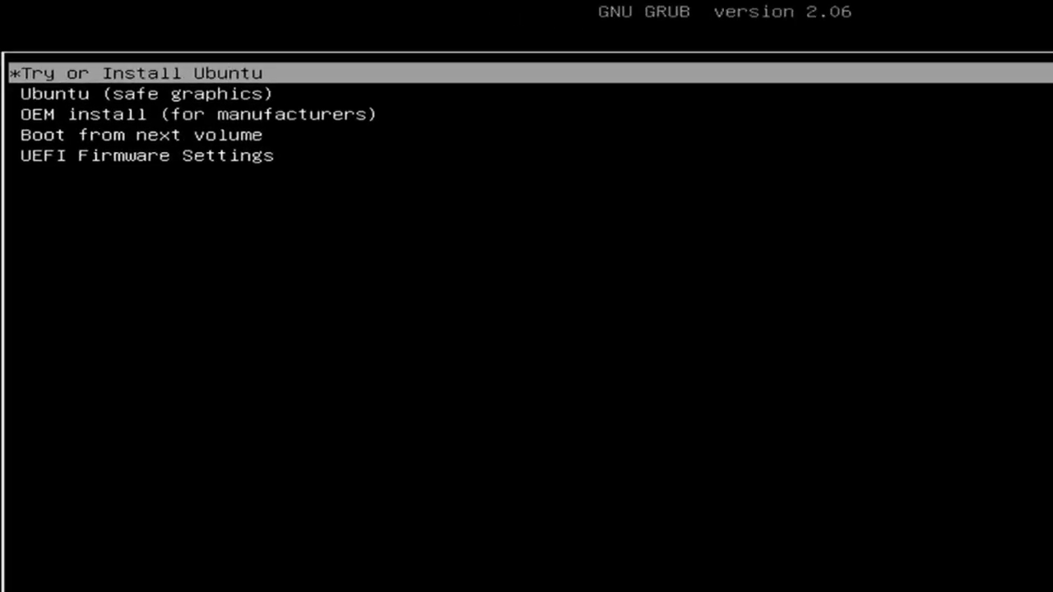
{"action": "key", "text": "Down"}
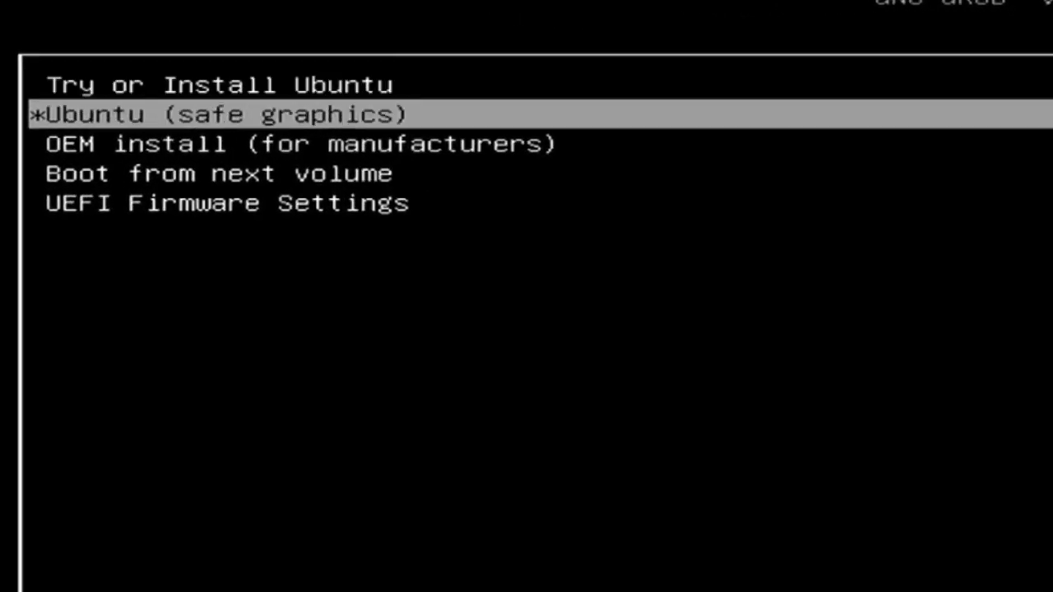
{"action": "key", "text": "Up"}
{"action": "key", "text": "Down"}
{"action": "key", "text": "Up"}
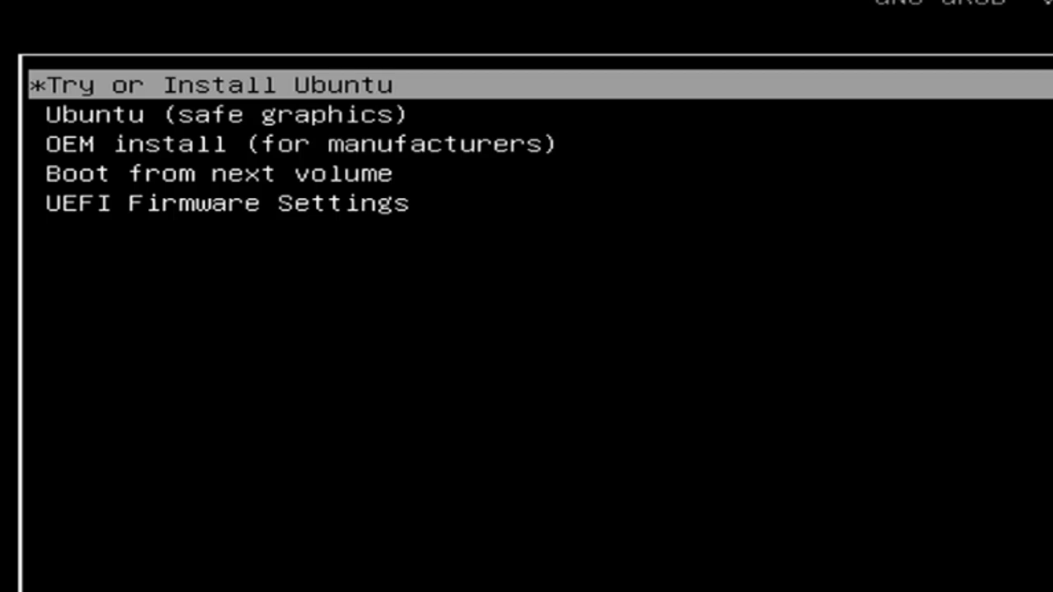
{"action": "key", "text": "Down"}
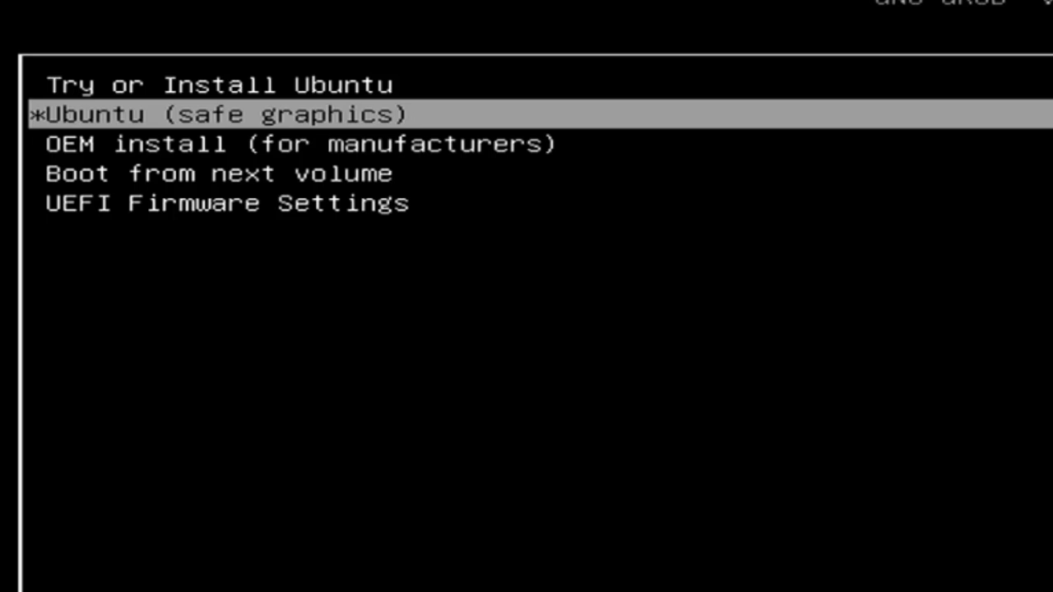
{"action": "key", "text": "Down"}
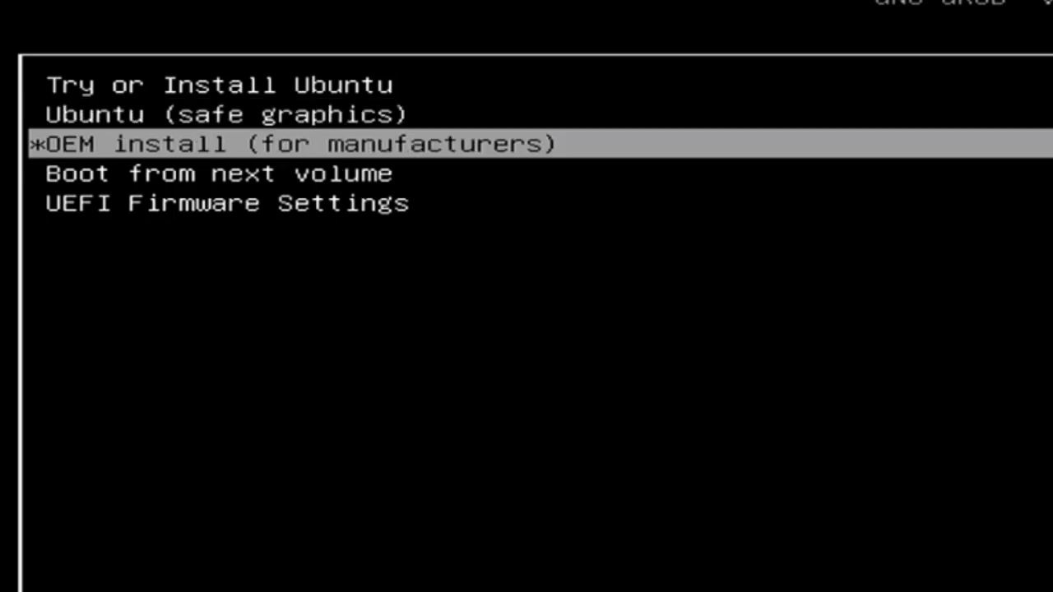
{"action": "key", "text": "Down"}
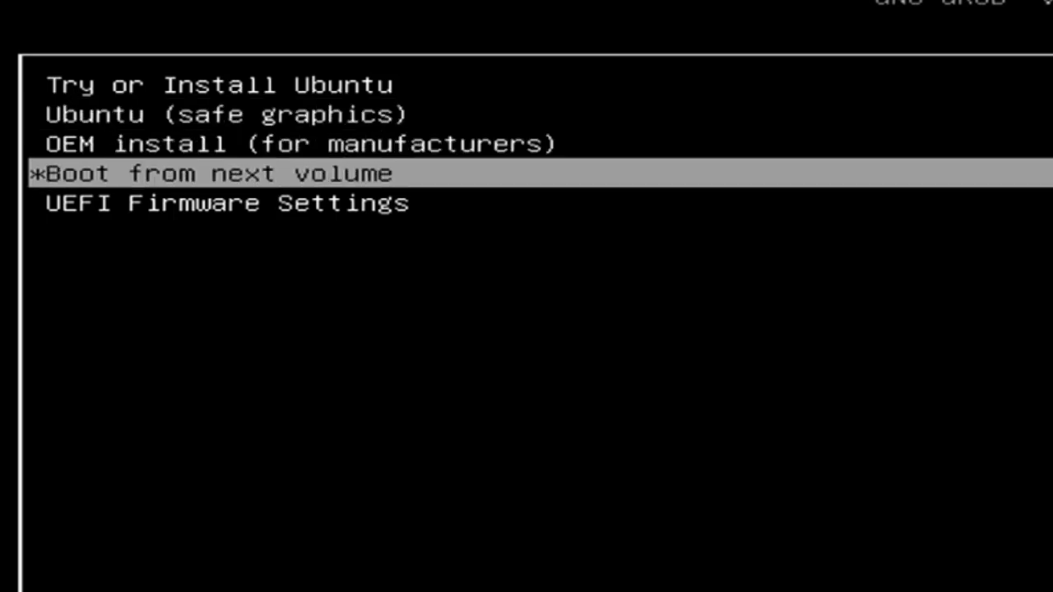
{"action": "key", "text": "Down"}
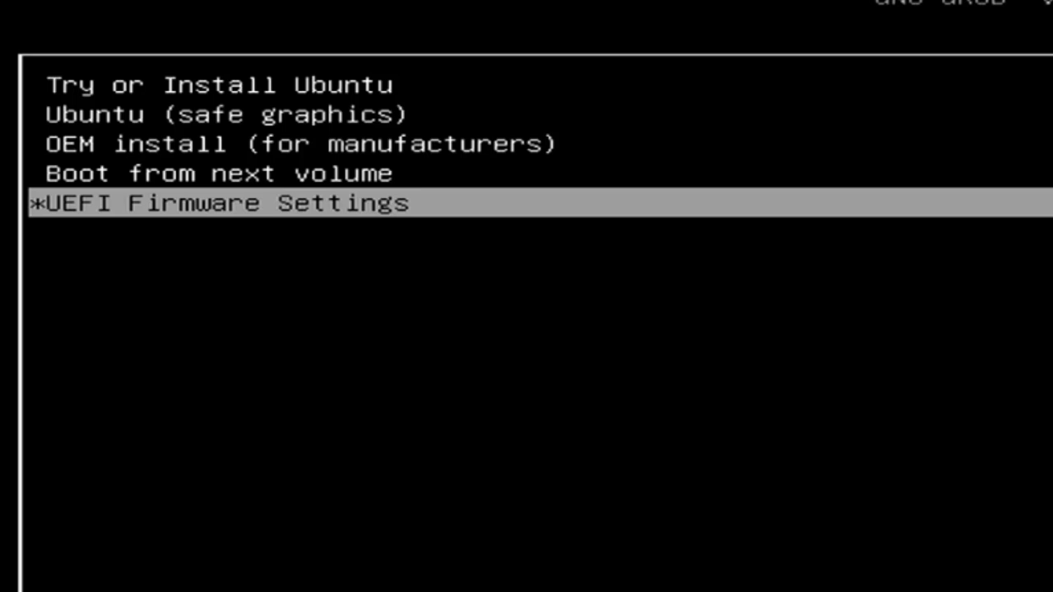
{"action": "key", "text": "Up"}
{"action": "key", "text": "Up"}
{"action": "key", "text": "Up"}
{"action": "key", "text": "Up"}
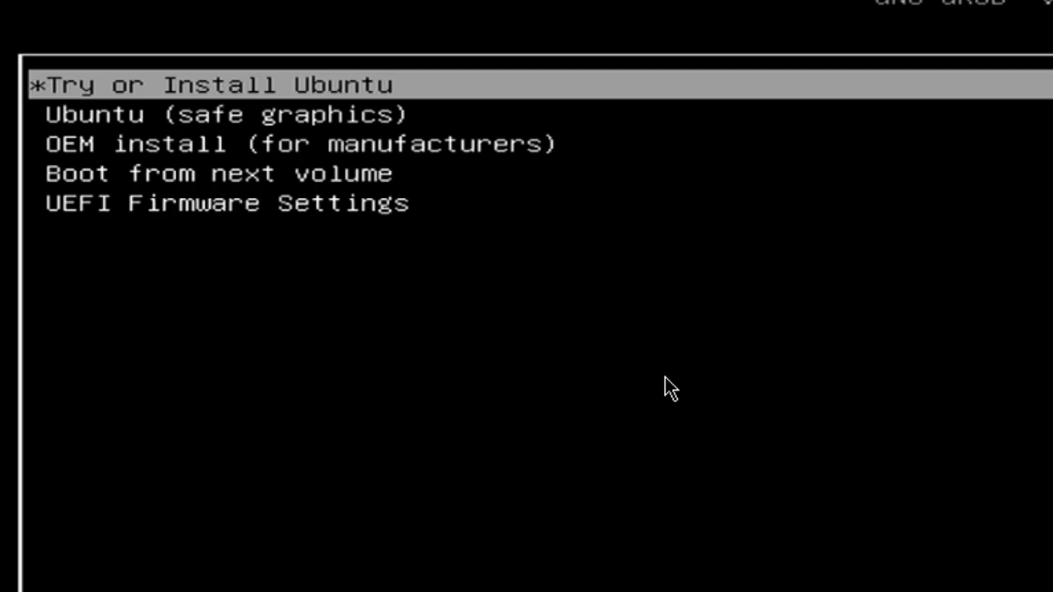
{"action": "key", "text": "Return"}
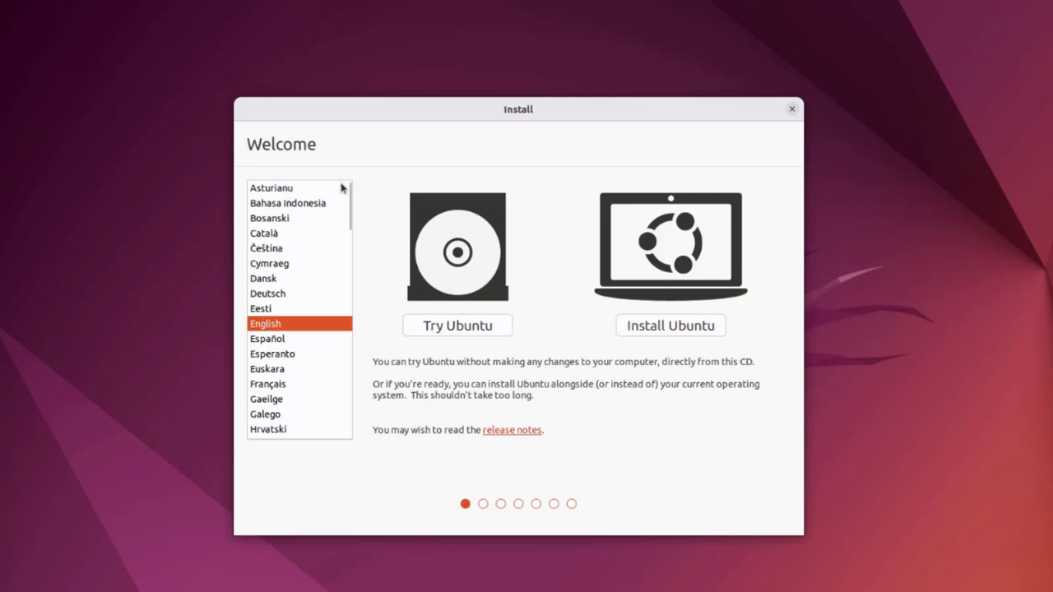
Choose Install Ubuntu in English and keep the English (US) keyboard layout.
{"action": "scroll", "coordinate": [280, 268], "scroll_direction": "down", "scroll_amount": 2}
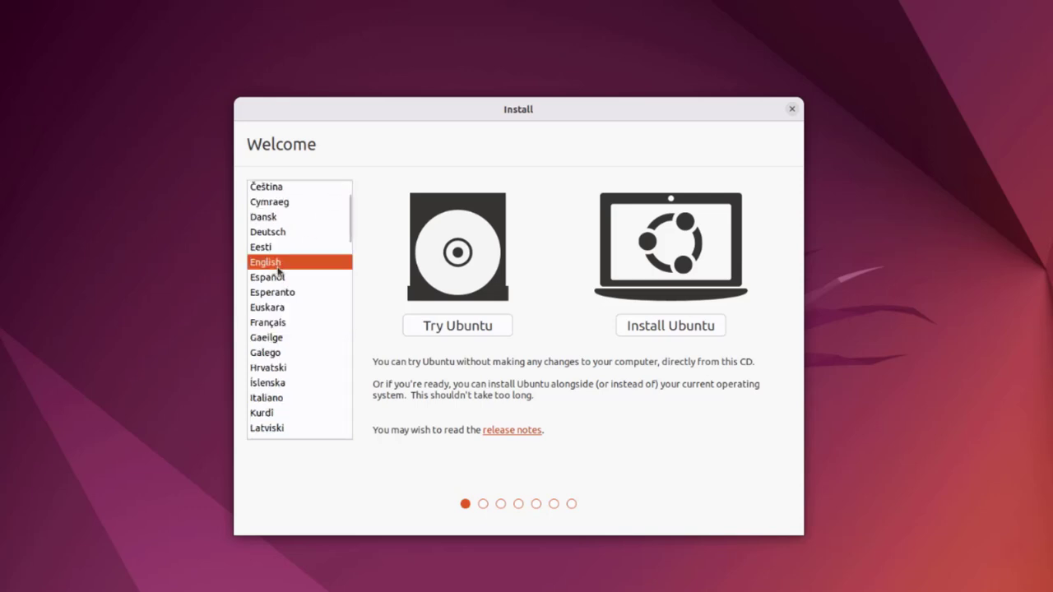
{"action": "left_click", "coordinate": [670, 326]}
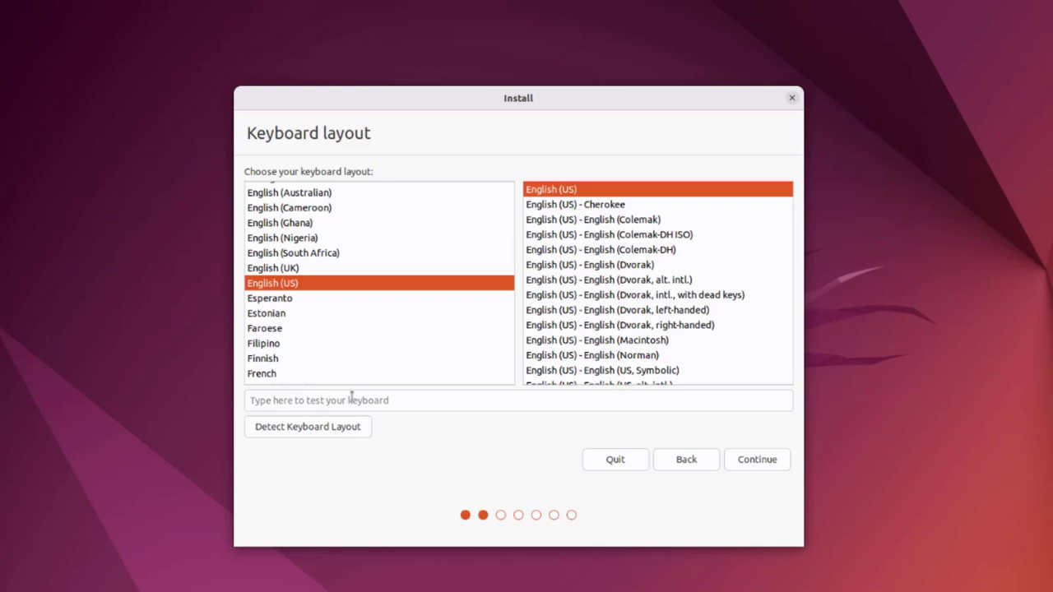
{"action": "left_click", "coordinate": [752, 459]}
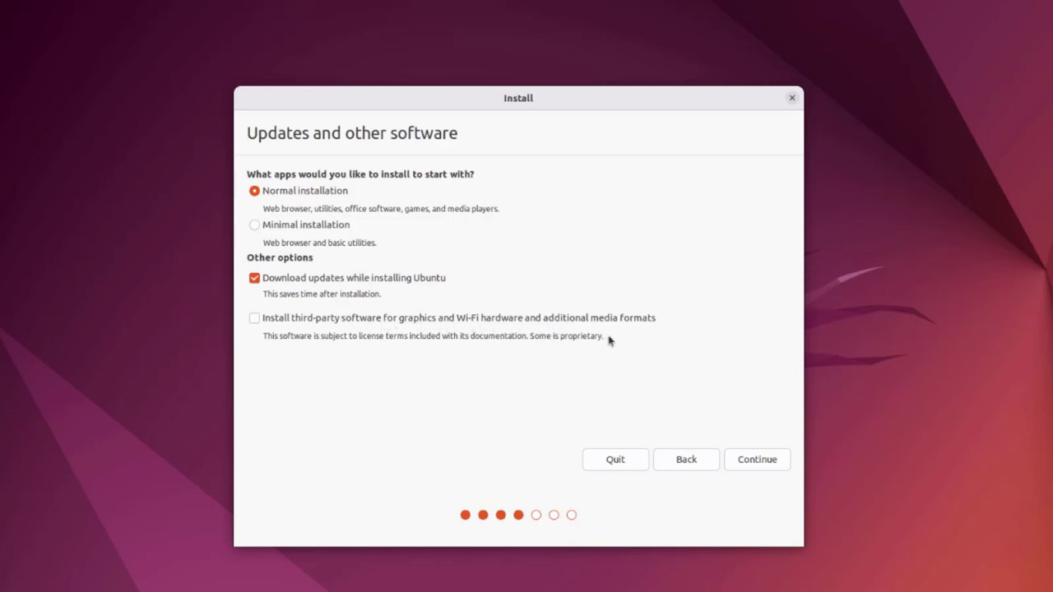
Include third-party software, choose Erase disk and install Ubuntu, and confirm writing the partition changes.
{"action": "left_click", "coordinate": [254, 317]}
{"action": "left_click", "coordinate": [782, 464]}
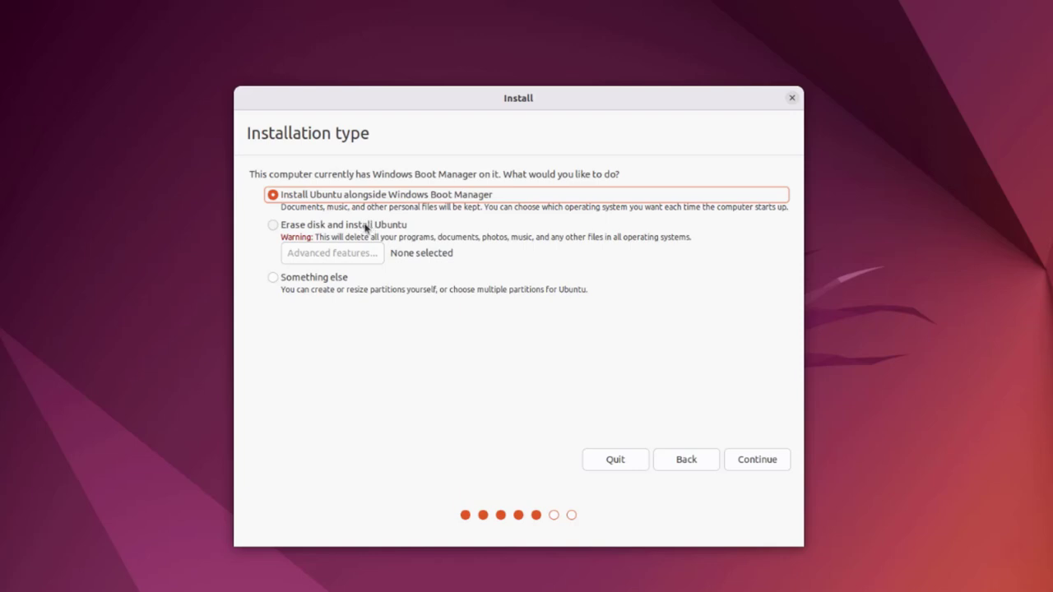
{"action": "left_click", "coordinate": [272, 227]}
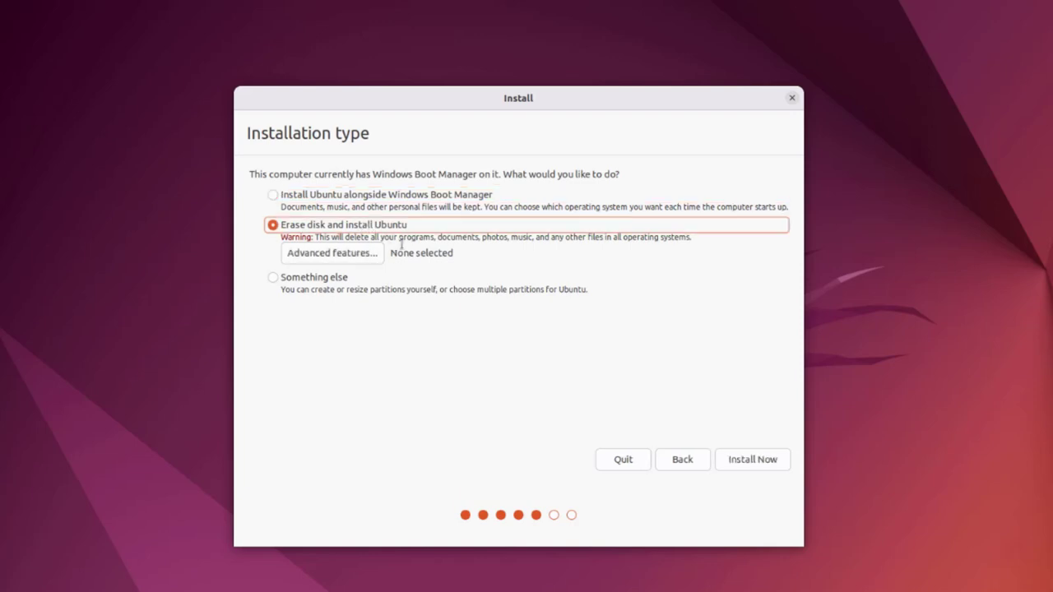
{"action": "left_click", "coordinate": [747, 461]}
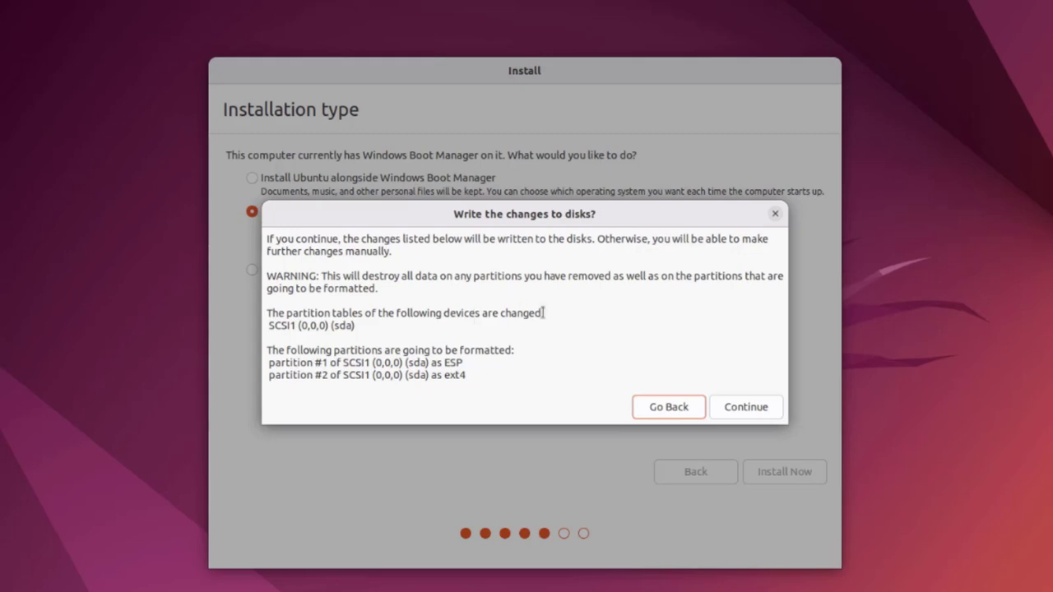
{"action": "left_click", "coordinate": [743, 408]}
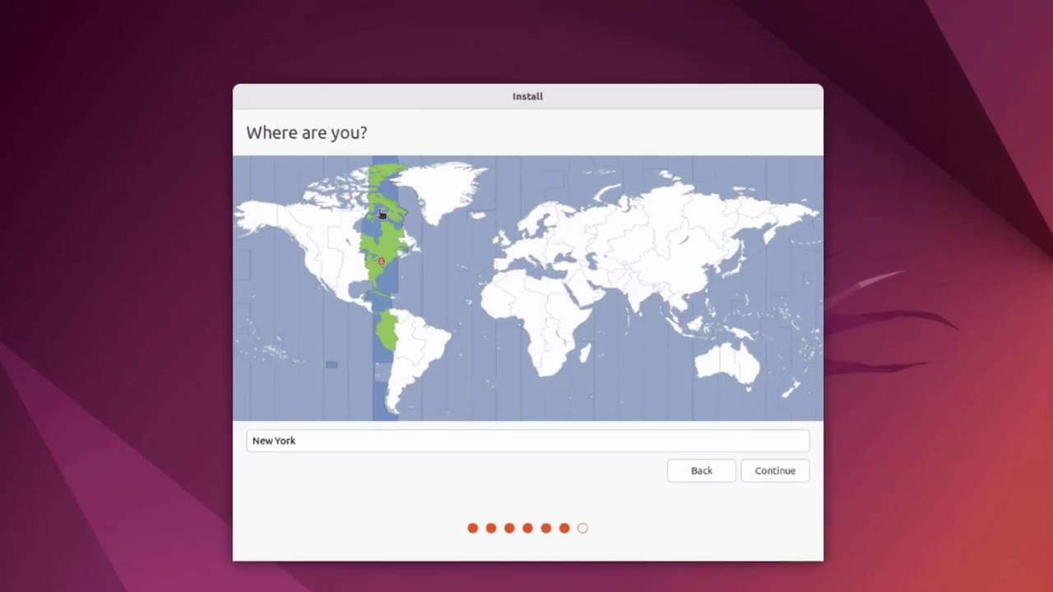
Set the time zone to New York.
{"action": "left_click", "coordinate": [289, 442]}
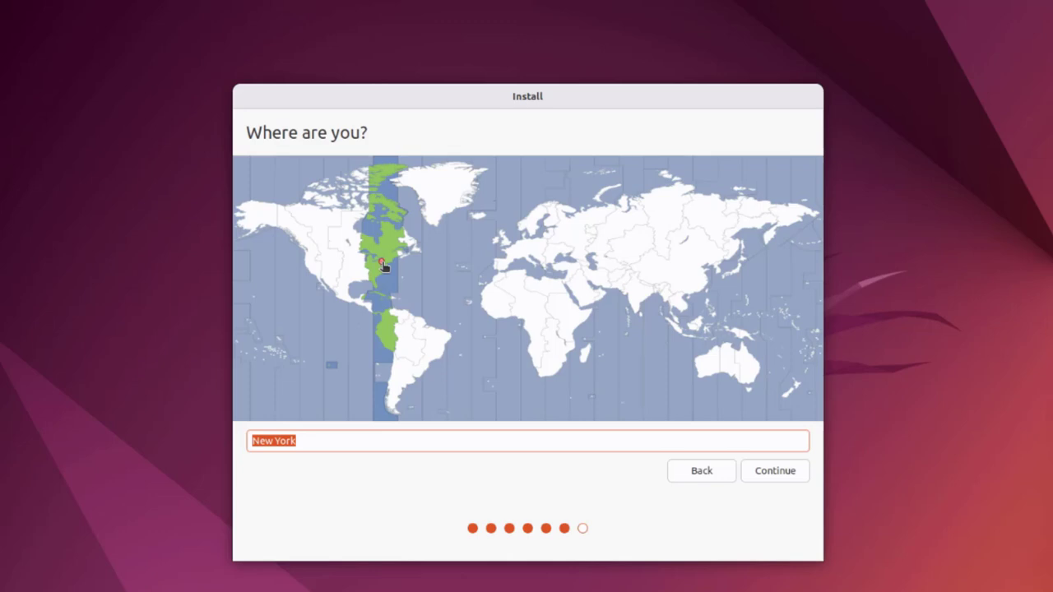
{"action": "left_click", "coordinate": [390, 245]}
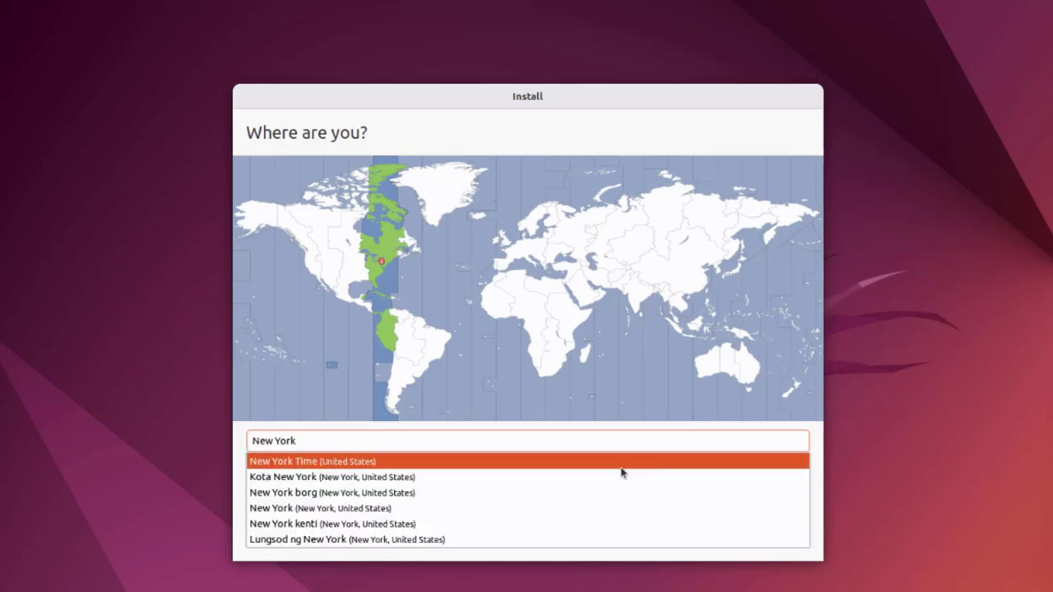
{"action": "left_click", "coordinate": [557, 483]}
{"action": "left_click", "coordinate": [780, 476]}
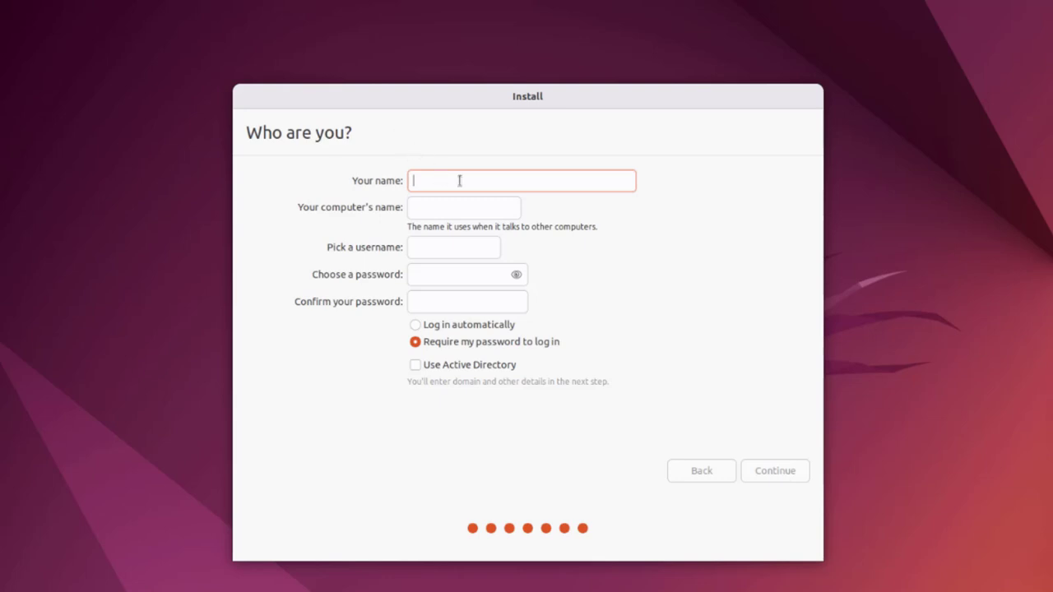
Enter the user's name, computer name 'desktop' and a password, then start the installation.
{"action": "type", "text": "john"}
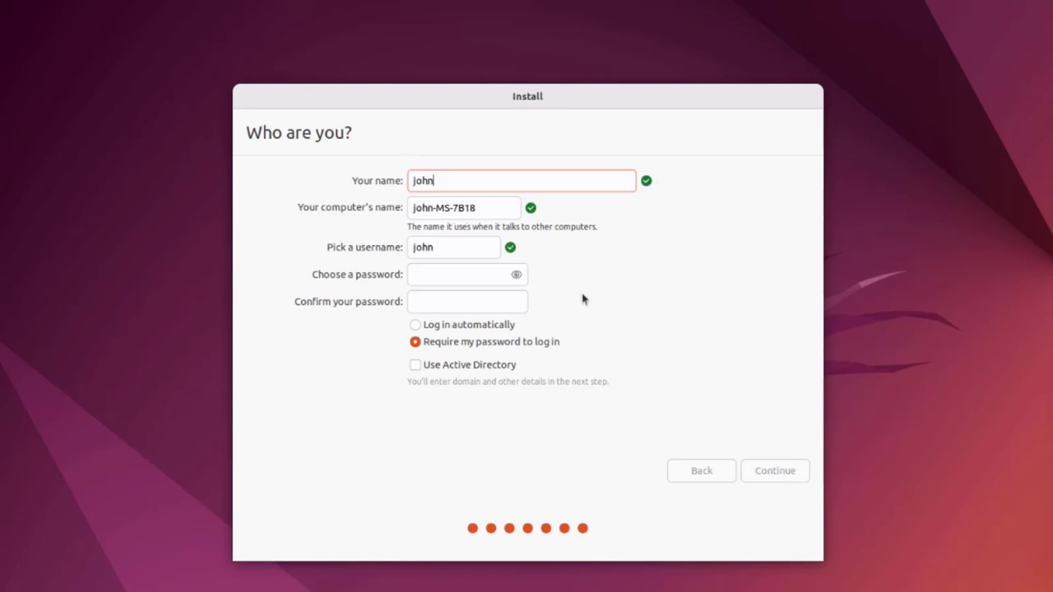
{"action": "left_click_drag", "start_coordinate": [491, 207], "coordinate": [392, 212]}
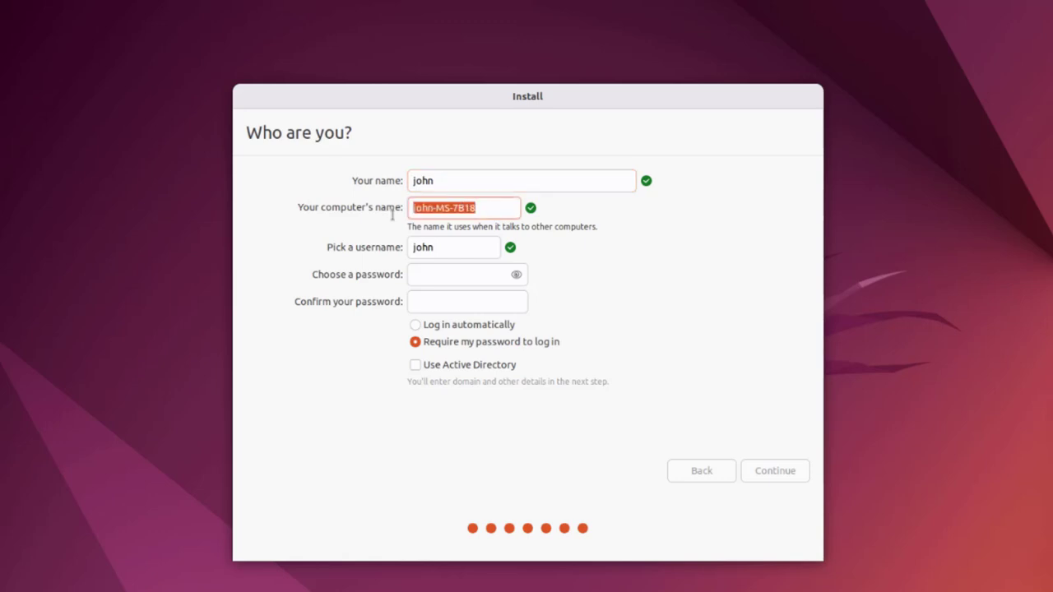
{"action": "type", "text": "desk"}
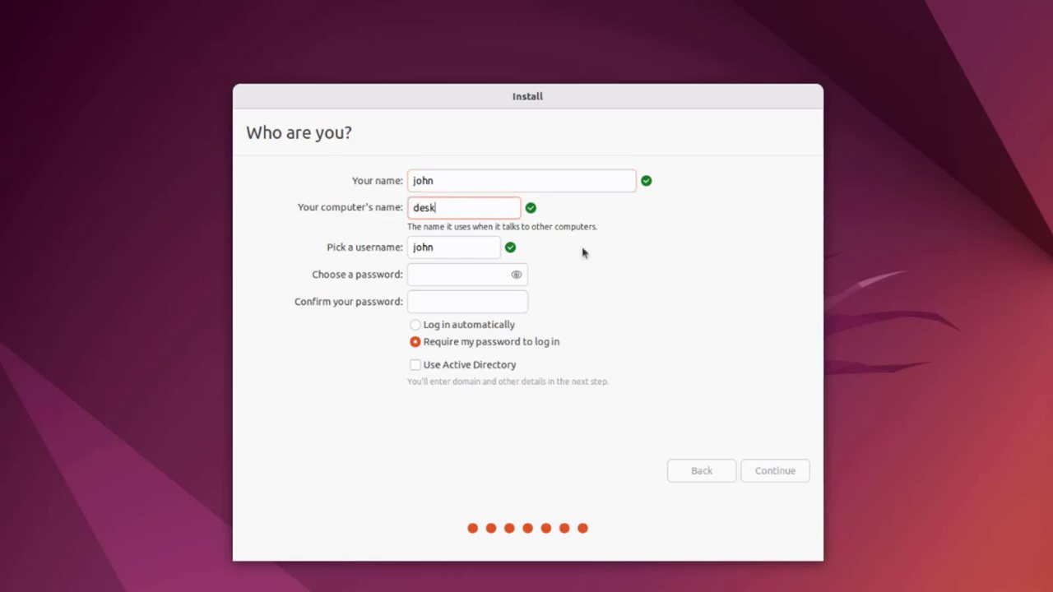
{"action": "type", "text": "top"}
{"action": "left_click", "coordinate": [453, 267]}
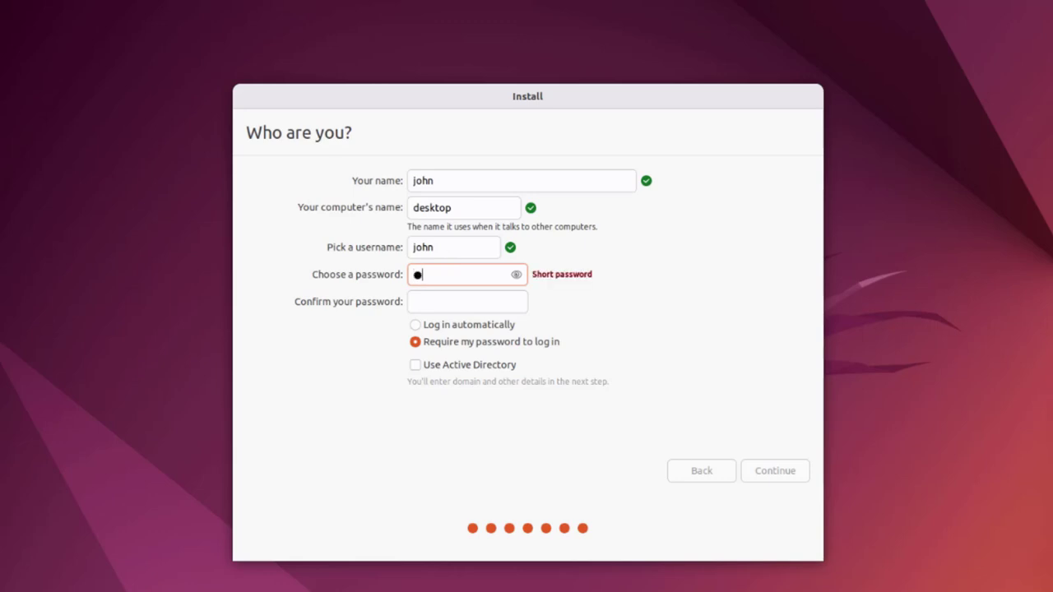
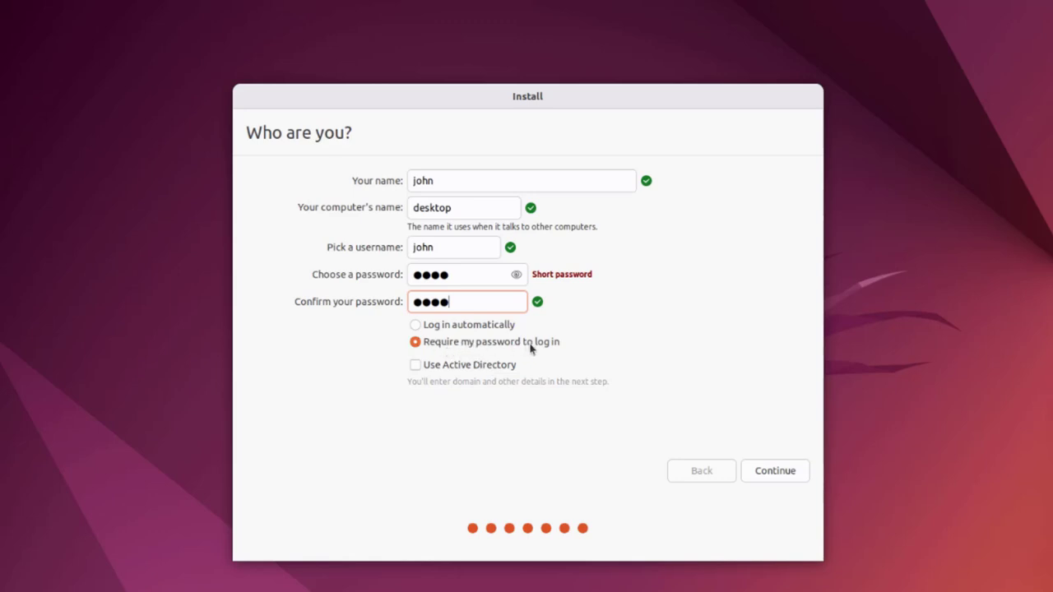
{"action": "left_click", "coordinate": [775, 471]}
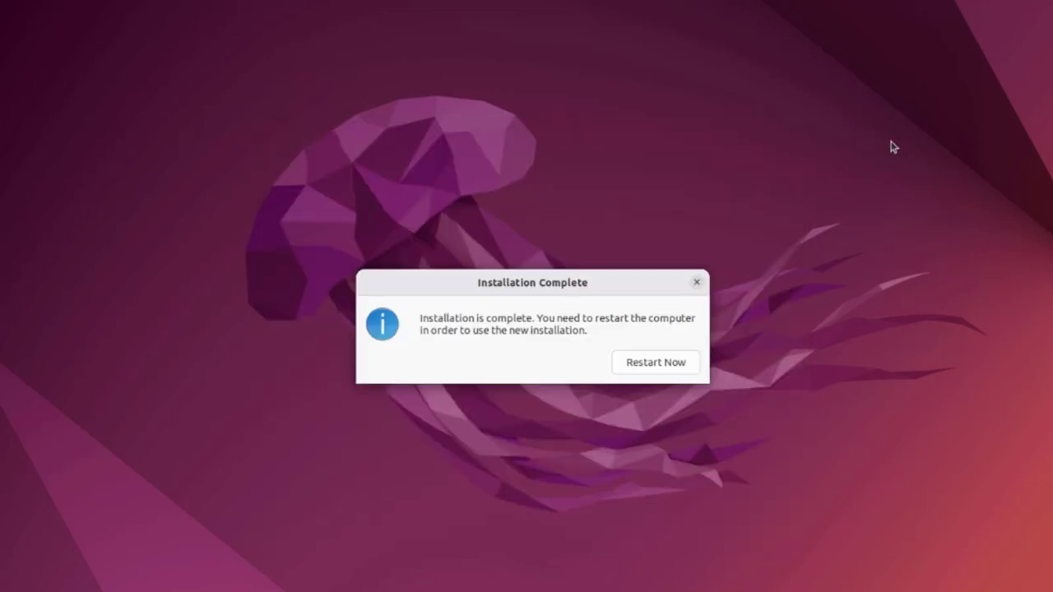
Restart into the installed Ubuntu after removing the USB stick and select the user account.
{"action": "left_click", "coordinate": [666, 371]}
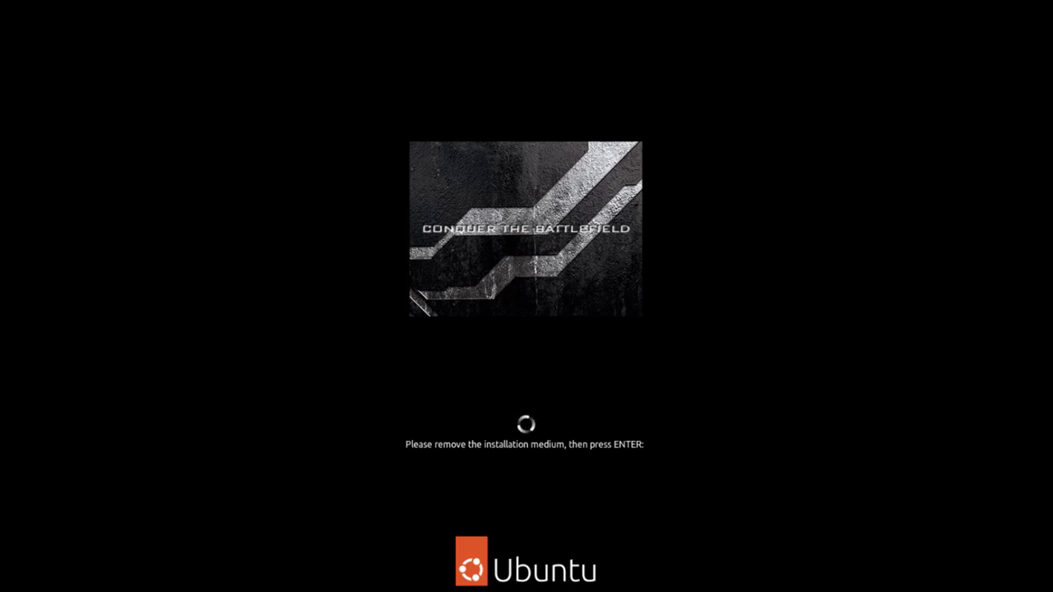
{"action": "key", "text": "Return"}
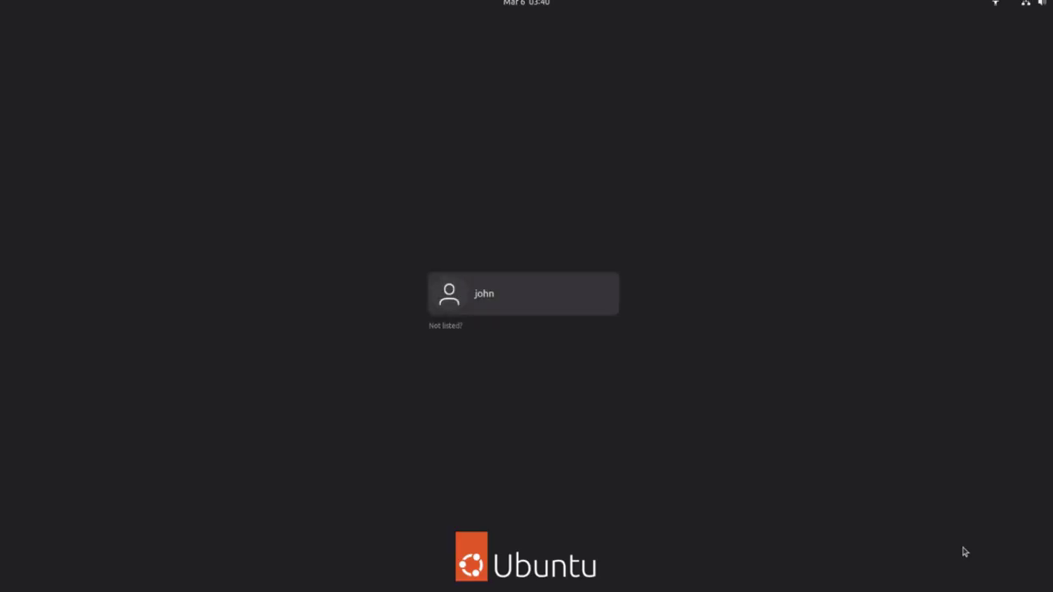
{"action": "left_click", "coordinate": [494, 294]}
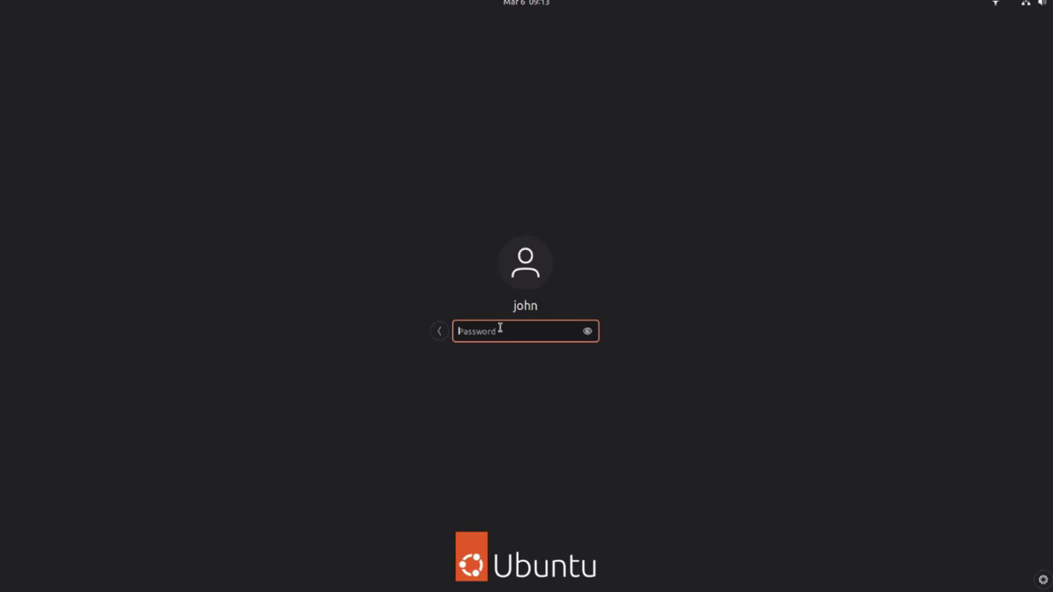
Log in with the account password and skip the online accounts welcome screen.
{"action": "type", "text": "****"}
{"action": "key", "text": "Return"}
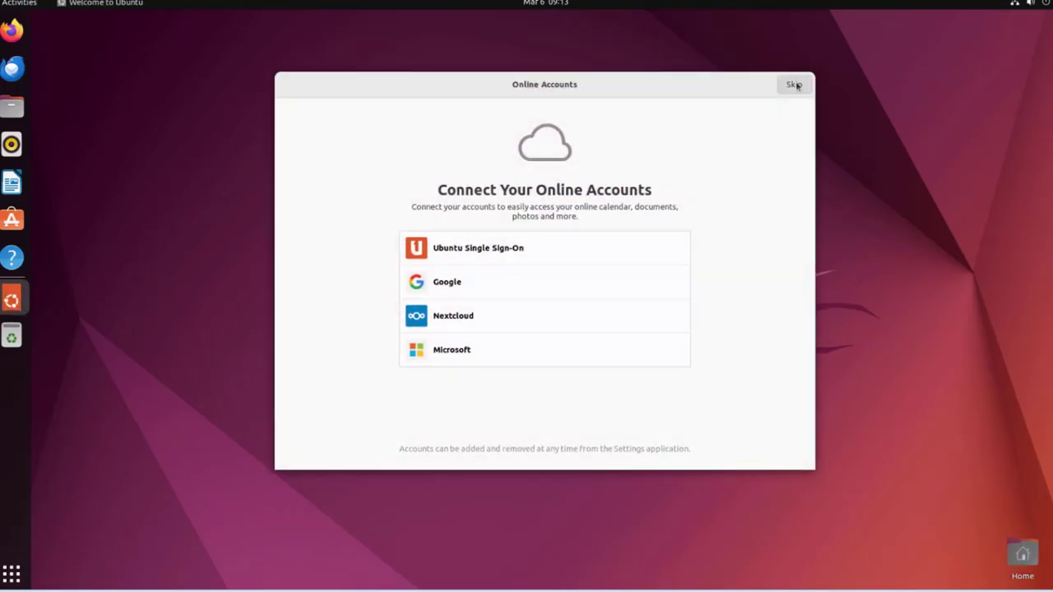
{"action": "left_click", "coordinate": [794, 84]}
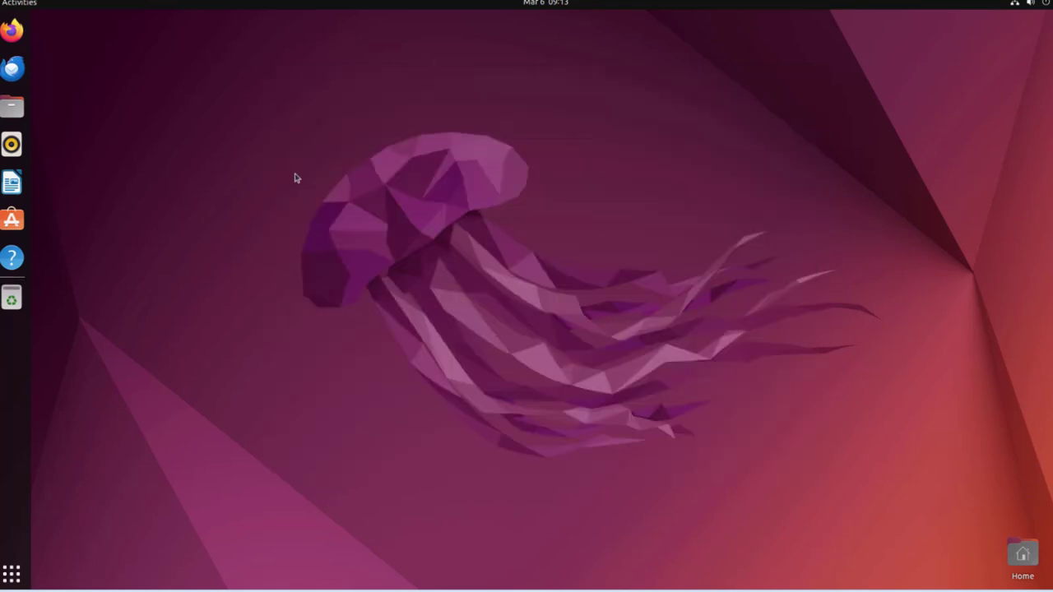
Install the pending updates with Software Updater and choose Restart Later.
{"action": "left_click", "coordinate": [11, 574]}
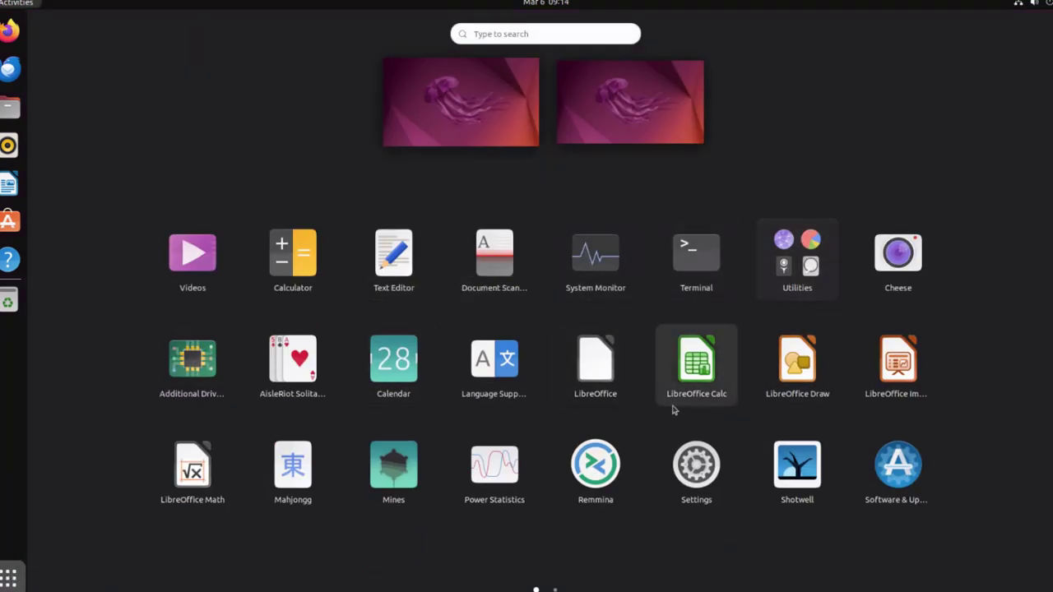
{"action": "scroll", "coordinate": [660, 432], "scroll_direction": "down", "scroll_amount": 1}
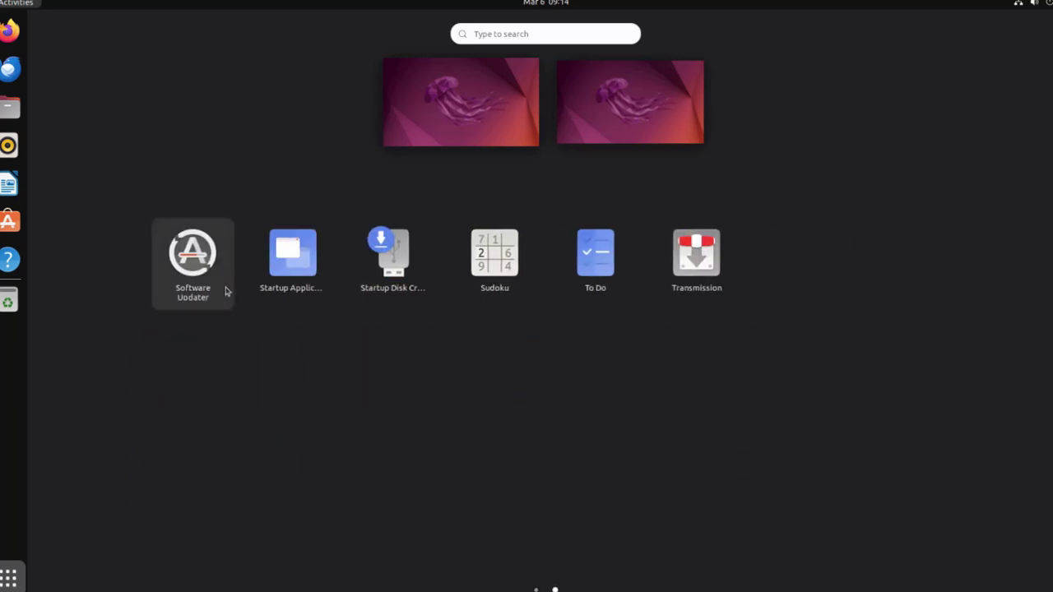
{"action": "left_click", "coordinate": [193, 258]}
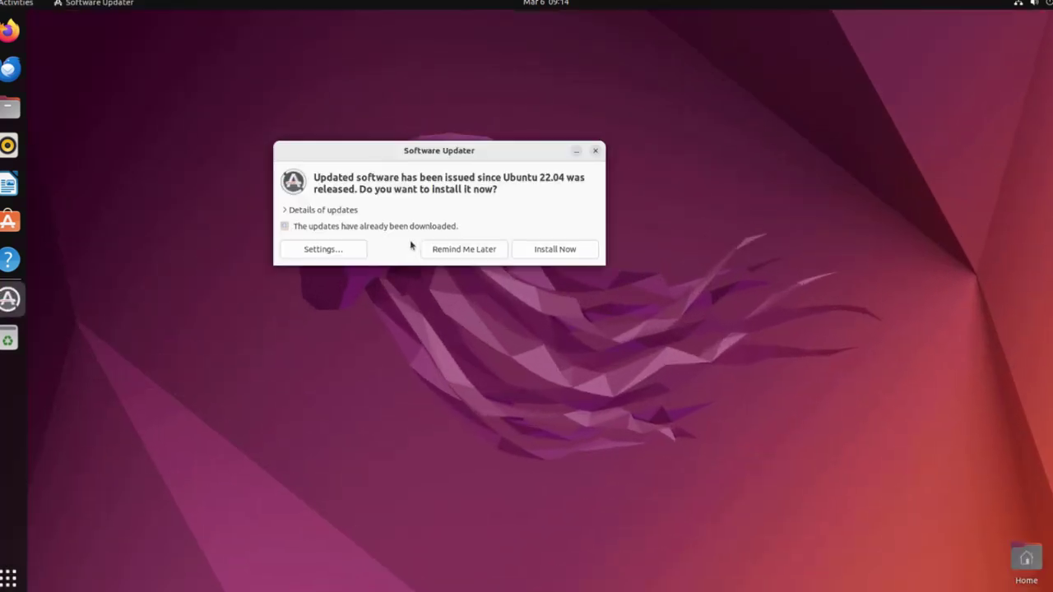
{"action": "left_click", "coordinate": [556, 249]}
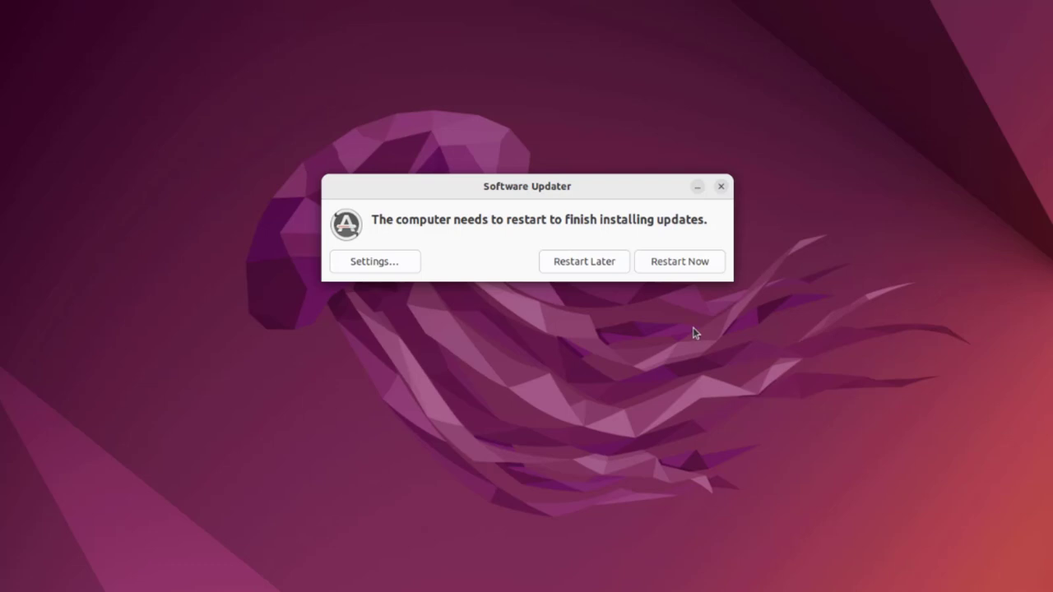
{"action": "left_click", "coordinate": [611, 261]}
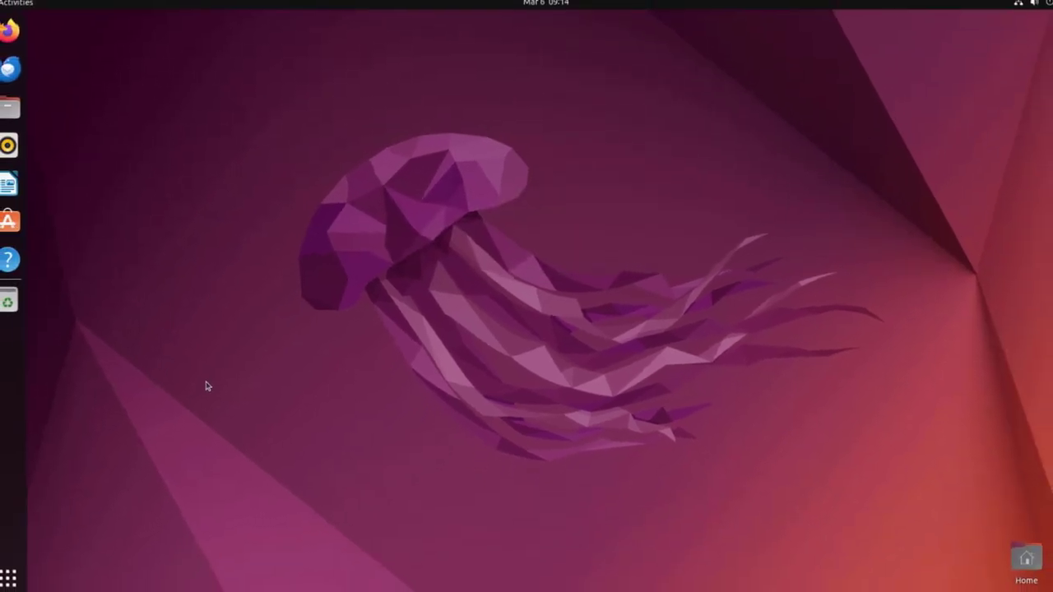
Launch Settings from the app grid and reposition its window.
{"action": "left_click", "coordinate": [8, 580]}
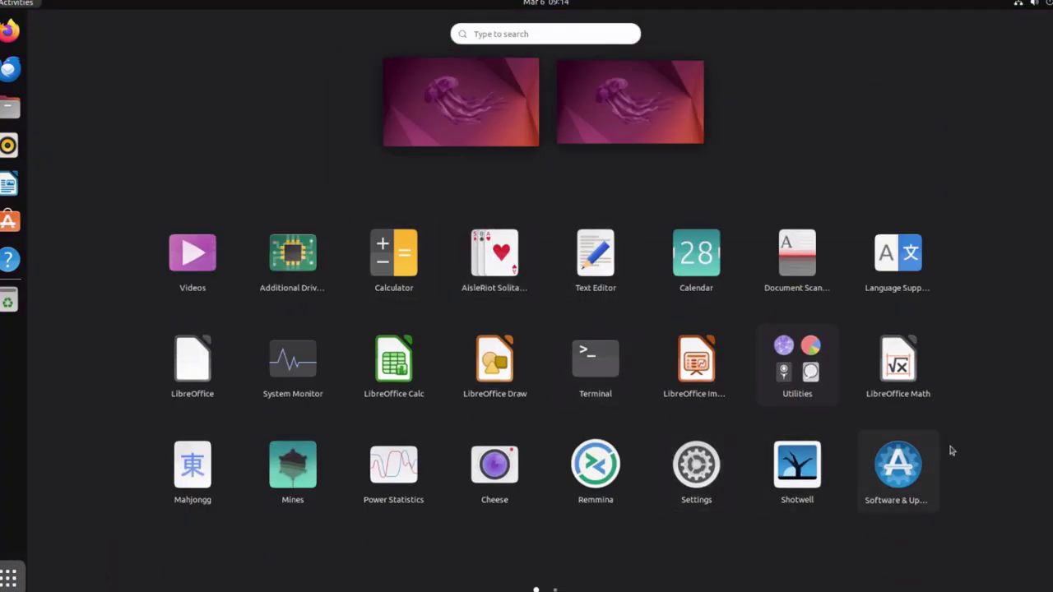
{"action": "scroll", "coordinate": [964, 459], "scroll_direction": "down", "scroll_amount": 1}
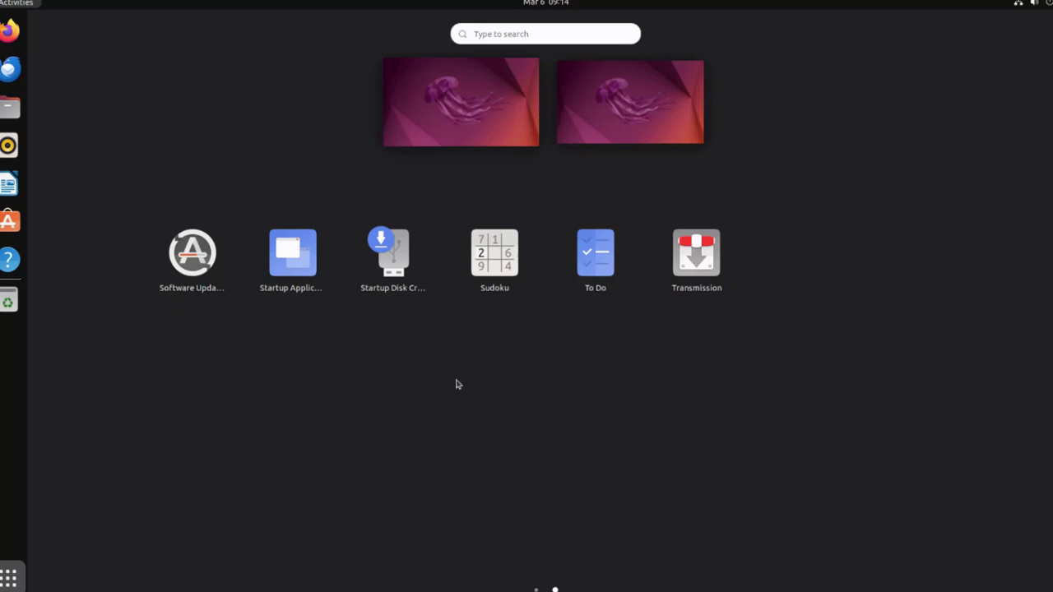
{"action": "scroll", "coordinate": [429, 392], "scroll_direction": "up", "scroll_amount": 1}
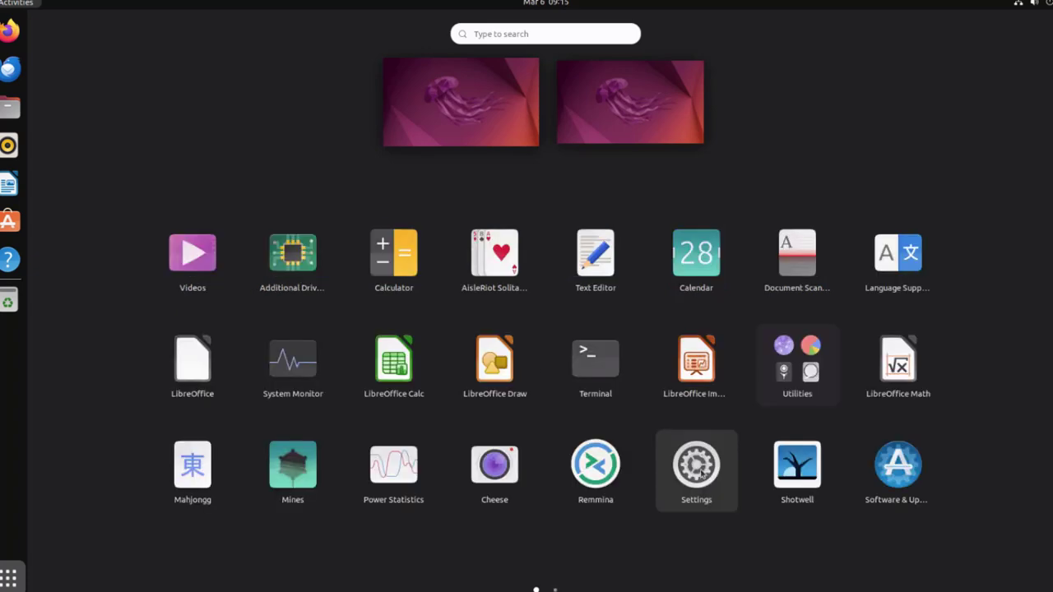
{"action": "left_click", "coordinate": [699, 466]}
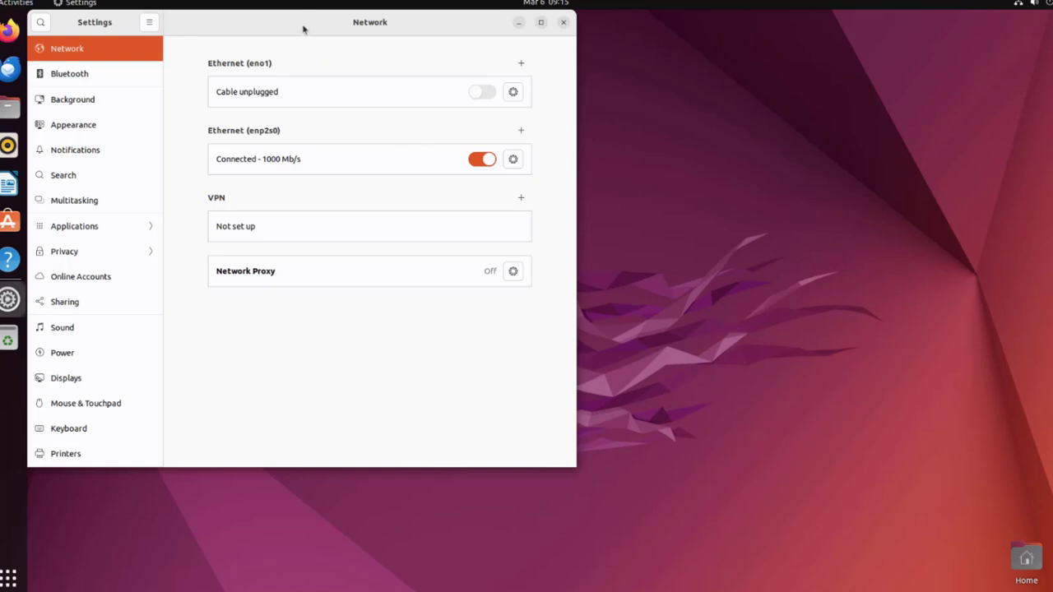
{"action": "left_click_drag", "start_coordinate": [303, 30], "coordinate": [508, 129]}
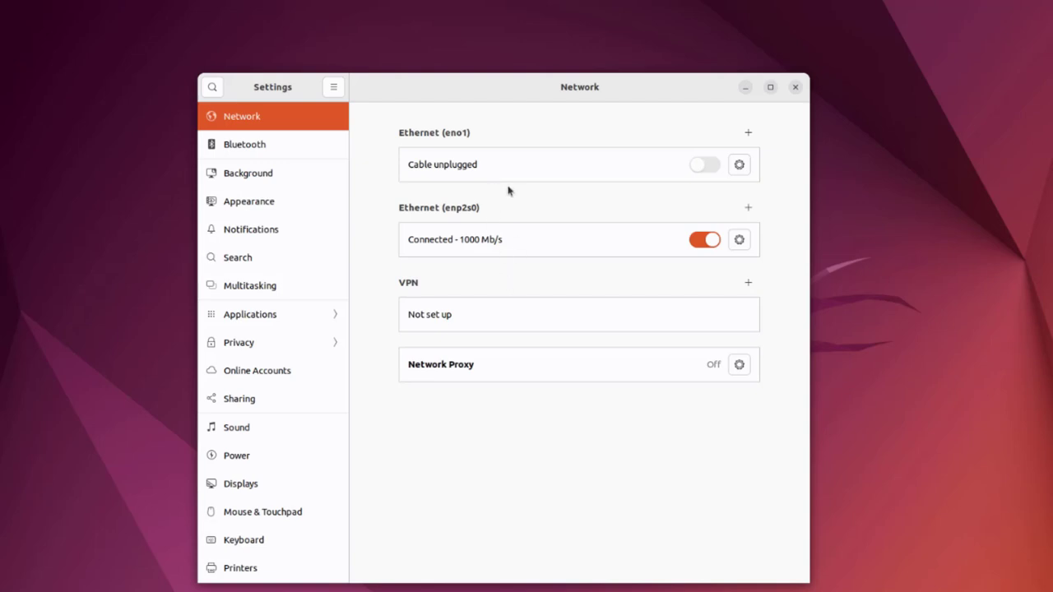
Go to the Background page showing the wallpaper choices.
{"action": "left_click", "coordinate": [278, 148]}
{"action": "left_click", "coordinate": [272, 174]}
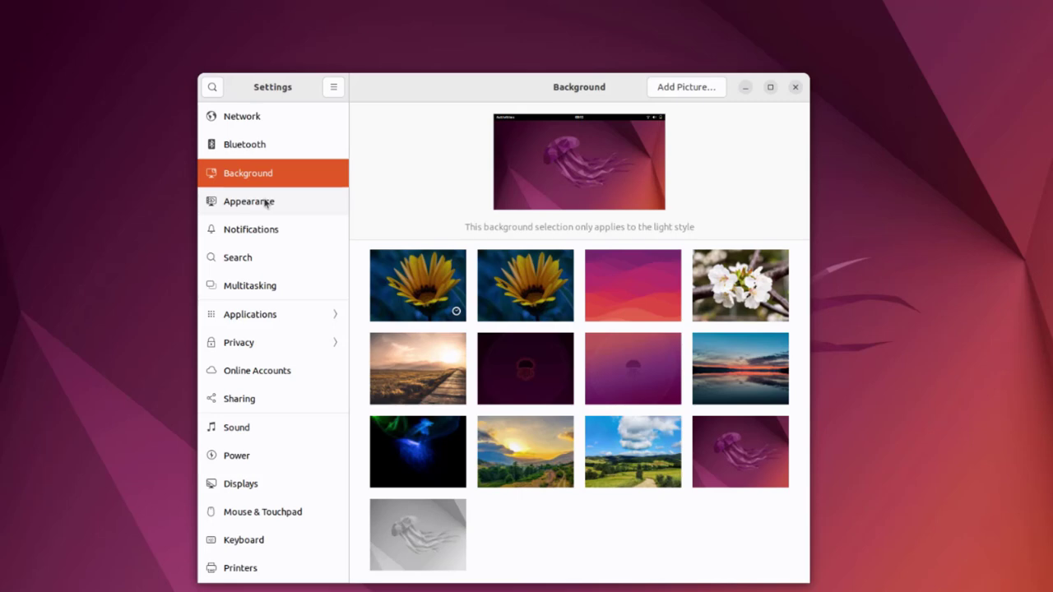
{"action": "left_click", "coordinate": [266, 203]}
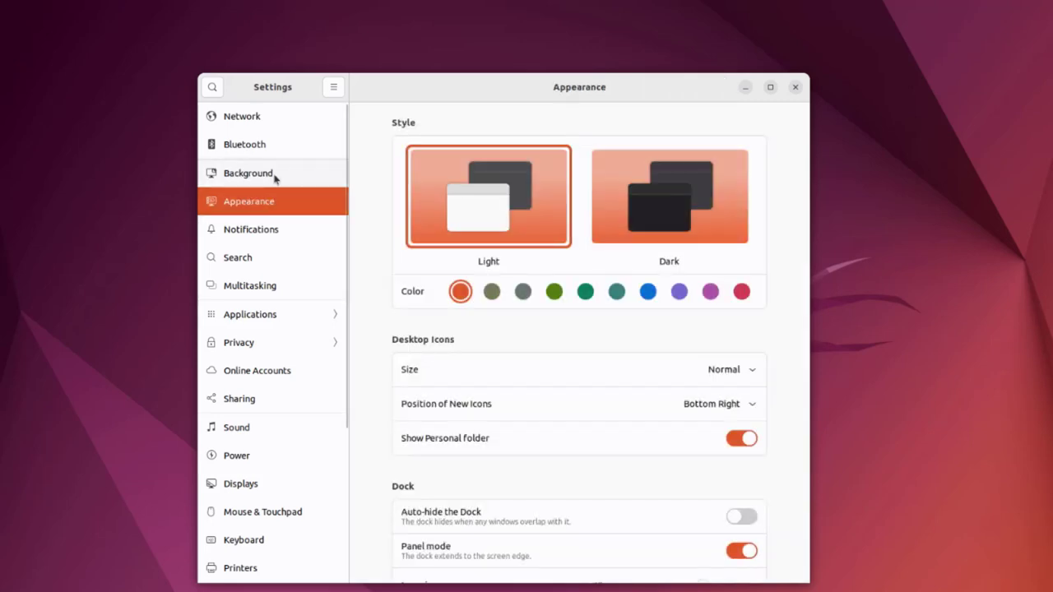
{"action": "left_click", "coordinate": [275, 176]}
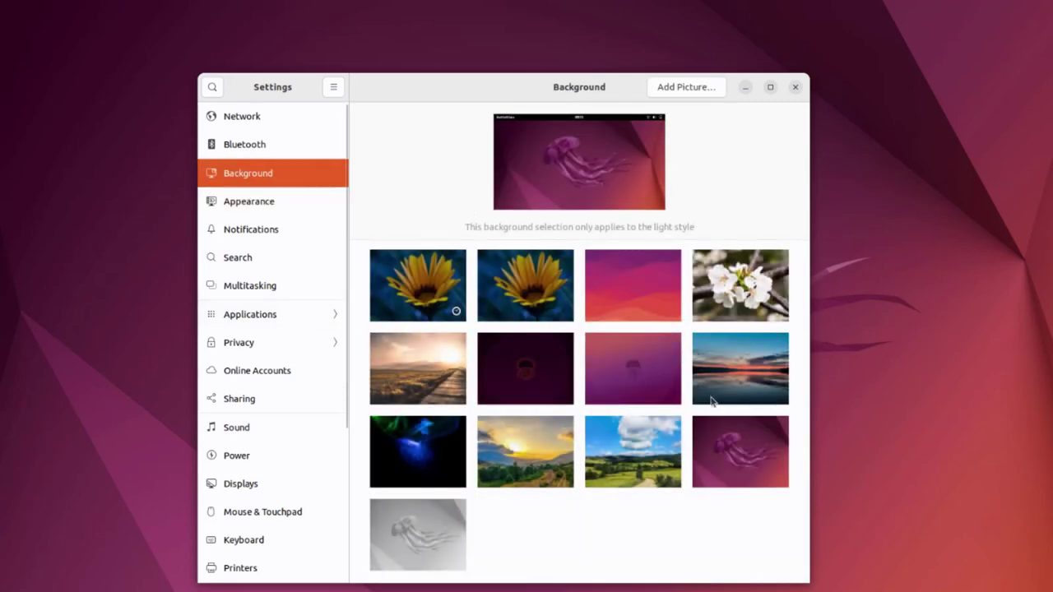
Apply the green-hills wallpaper, then view Appearance, Notifications, Search and Multitasking settings.
{"action": "left_click", "coordinate": [651, 449]}
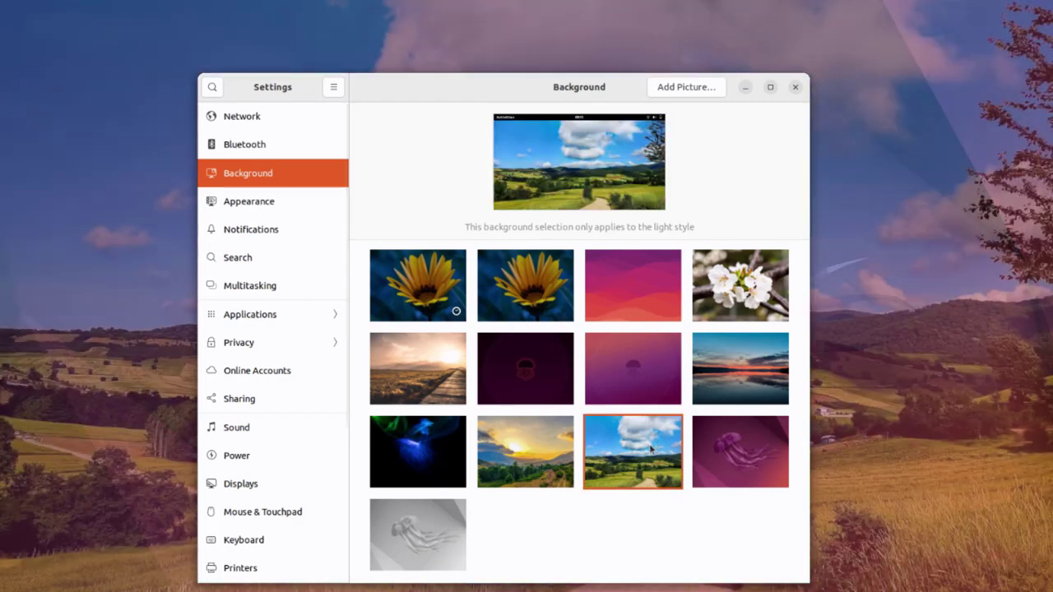
{"action": "left_click", "coordinate": [256, 209]}
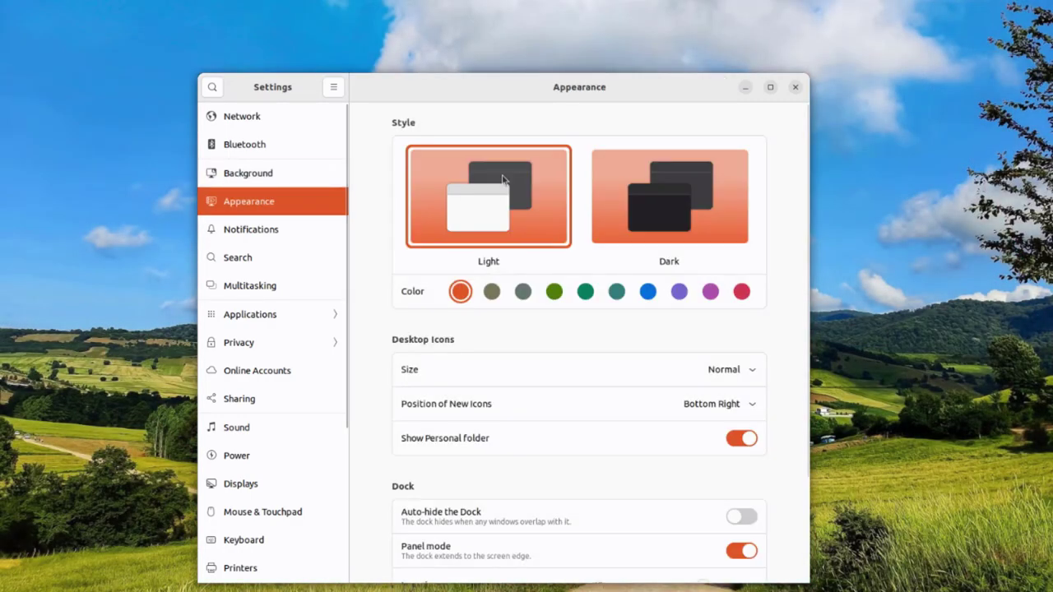
{"action": "scroll", "coordinate": [668, 376], "scroll_direction": "down", "scroll_amount": 3}
{"action": "left_click", "coordinate": [278, 235]}
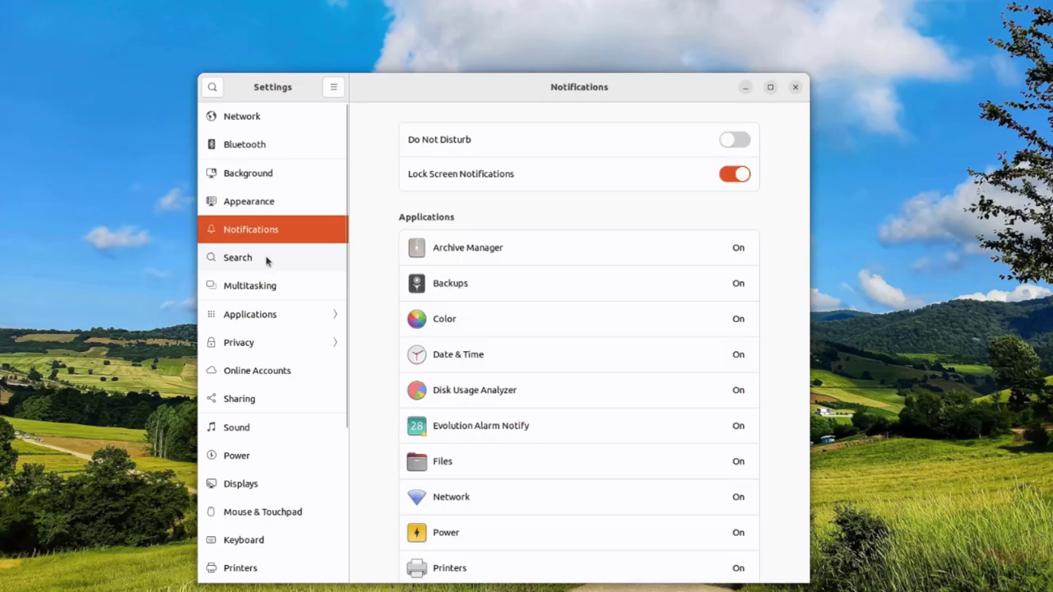
{"action": "scroll", "coordinate": [583, 358], "scroll_direction": "down", "scroll_amount": 2}
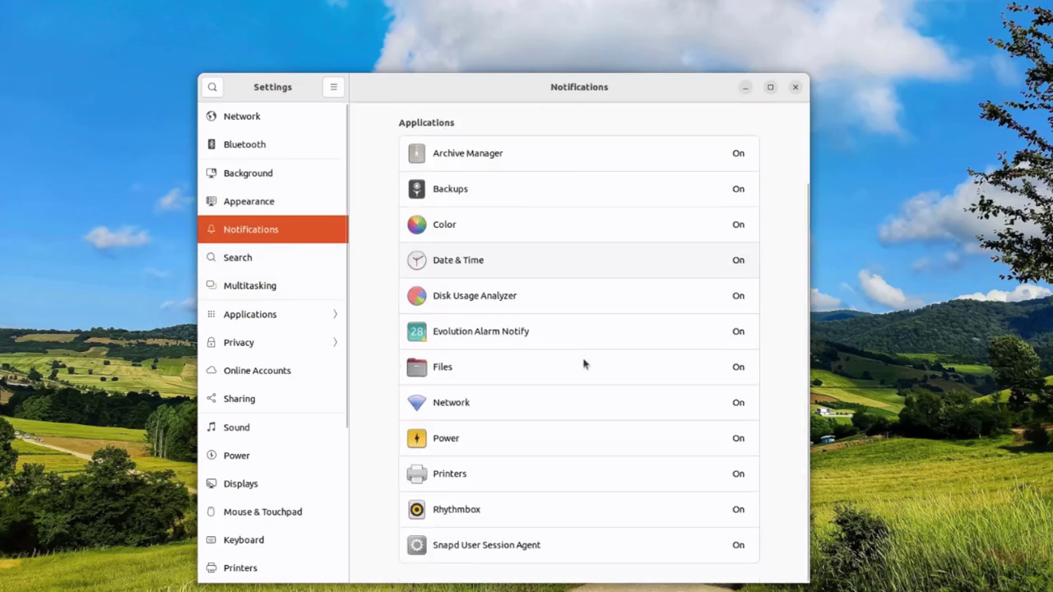
{"action": "left_click", "coordinate": [294, 266]}
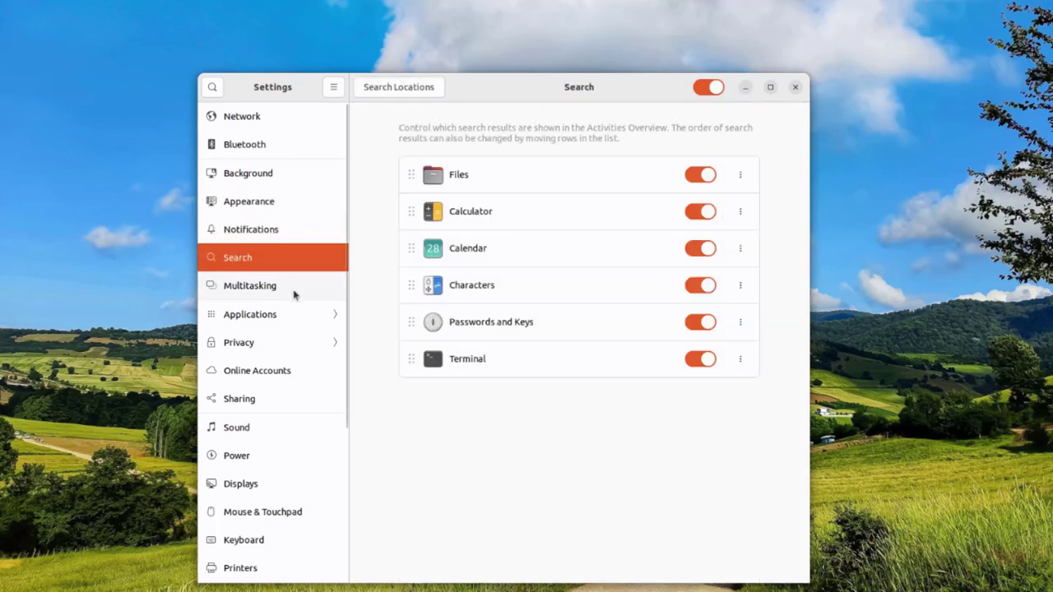
{"action": "left_click", "coordinate": [294, 293]}
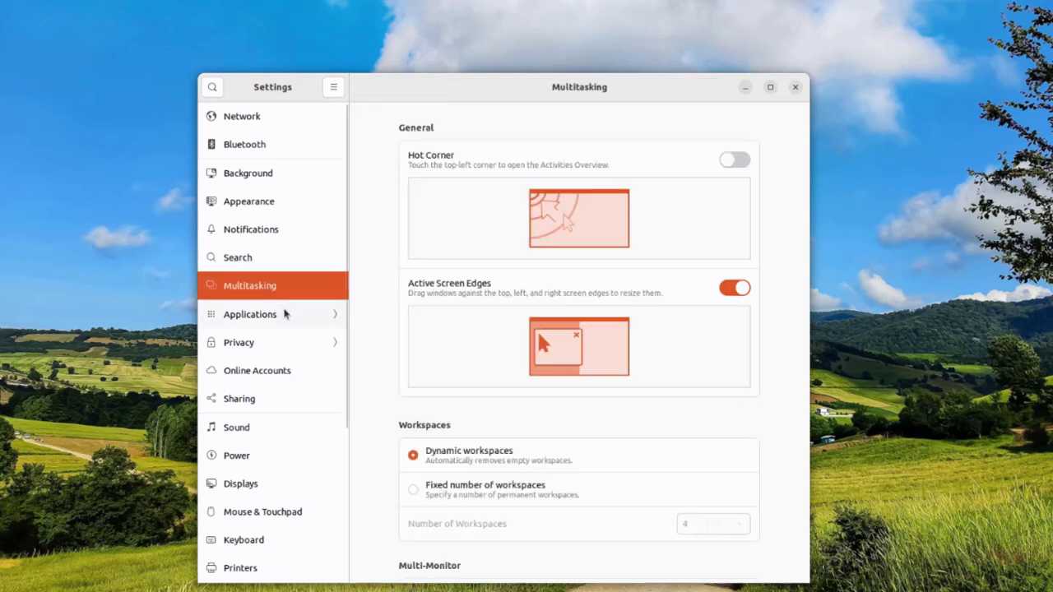
Browse the Applications settings and the list of installed apps.
{"action": "left_click", "coordinate": [285, 313]}
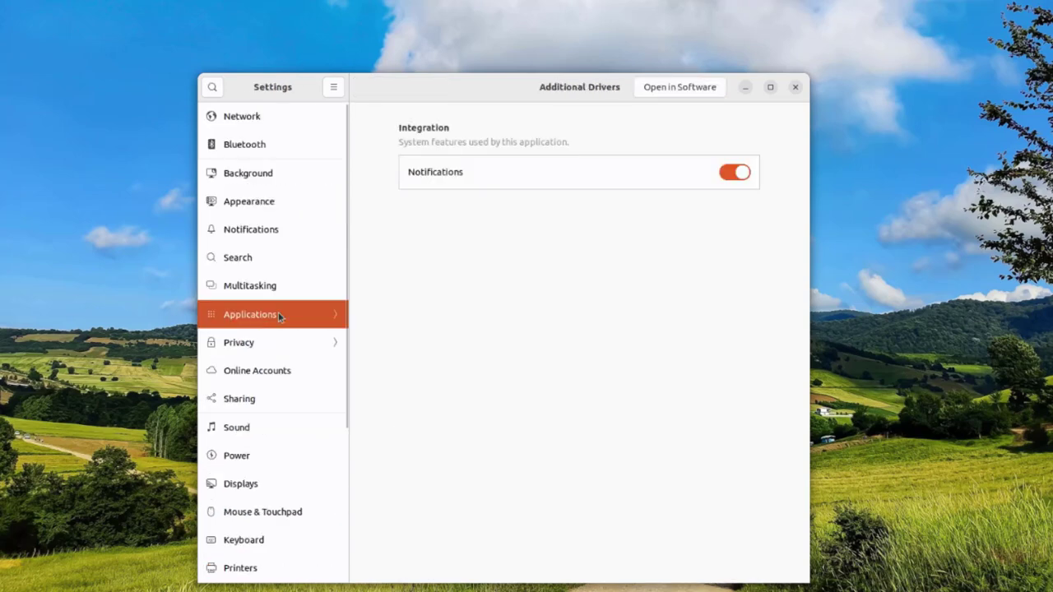
{"action": "left_click", "coordinate": [278, 313]}
{"action": "scroll", "coordinate": [296, 329], "scroll_direction": "down", "scroll_amount": 5}
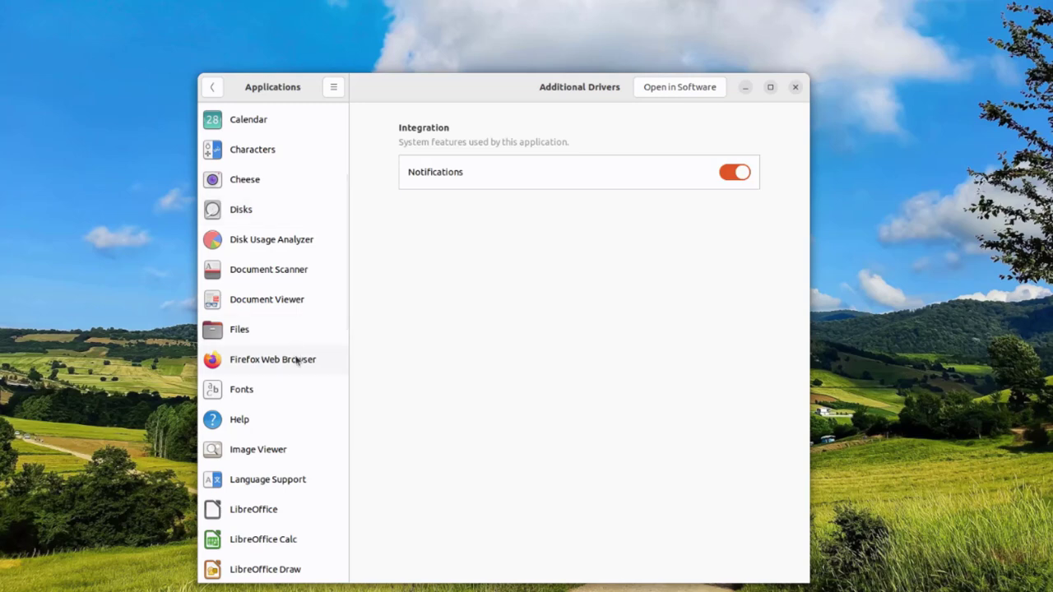
{"action": "scroll", "coordinate": [273, 461], "scroll_direction": "down", "scroll_amount": 1}
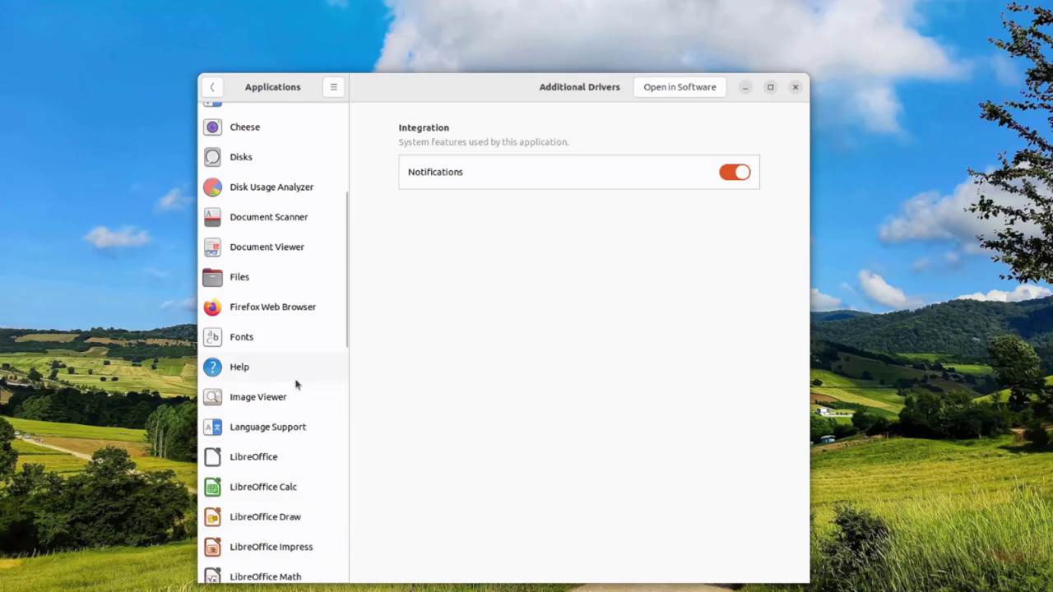
{"action": "scroll", "coordinate": [296, 384], "scroll_direction": "up", "scroll_amount": 6}
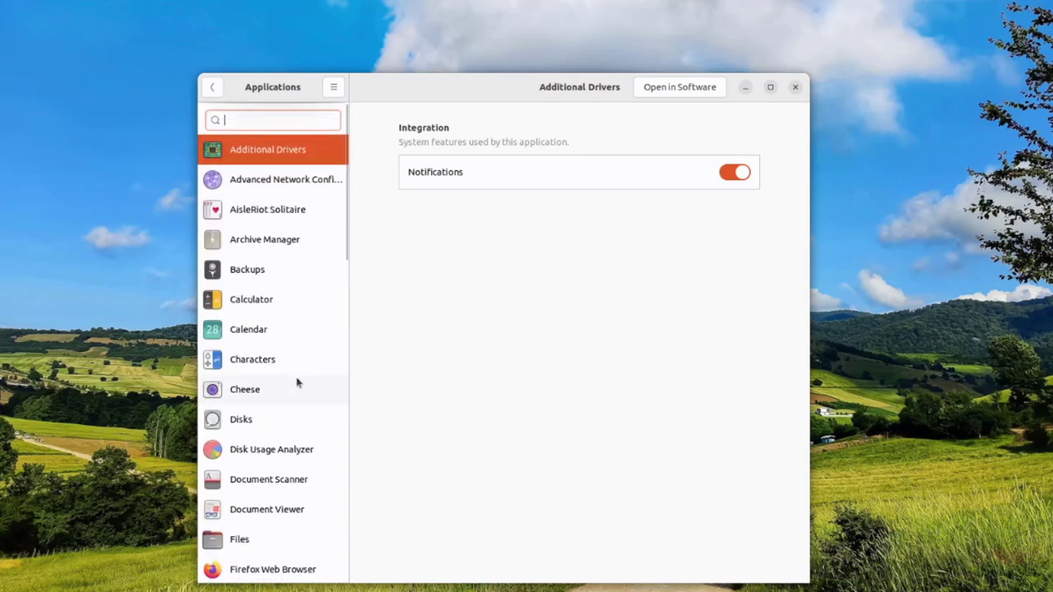
{"action": "key", "text": "Escape"}
Look through the Online Accounts, Sharing, Sound and Power settings.
{"action": "left_click", "coordinate": [265, 371]}
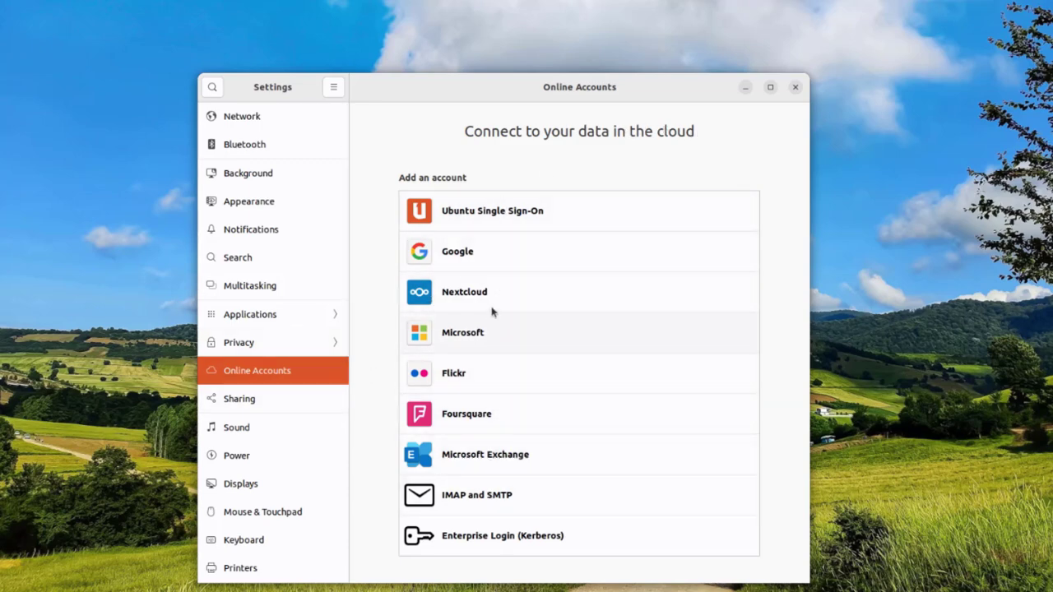
{"action": "left_click", "coordinate": [229, 410]}
{"action": "left_click", "coordinate": [304, 426]}
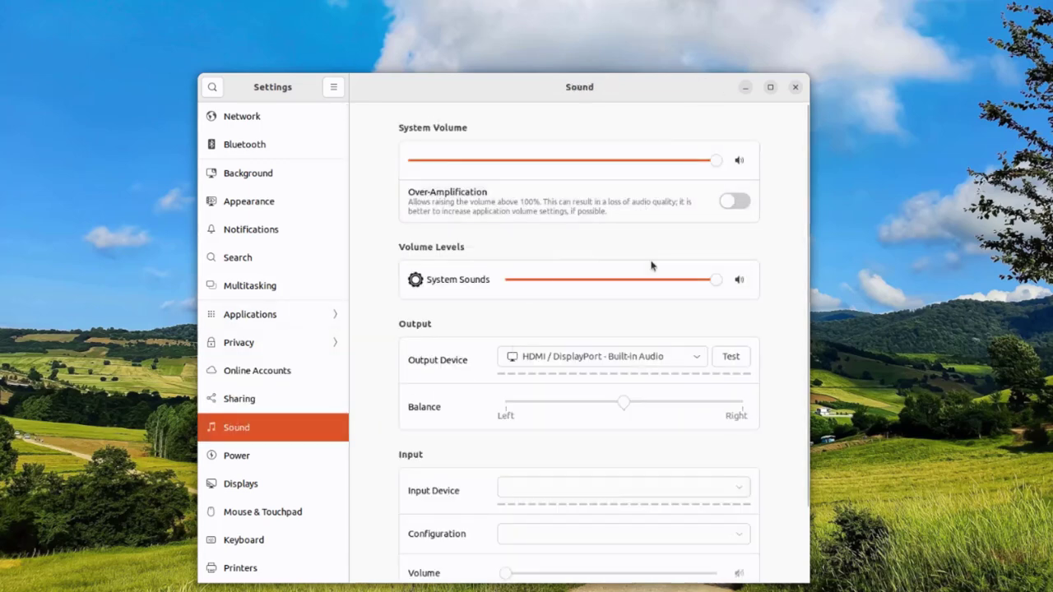
{"action": "scroll", "coordinate": [630, 247], "scroll_direction": "down", "scroll_amount": 2}
{"action": "scroll", "coordinate": [625, 271], "scroll_direction": "up", "scroll_amount": 2}
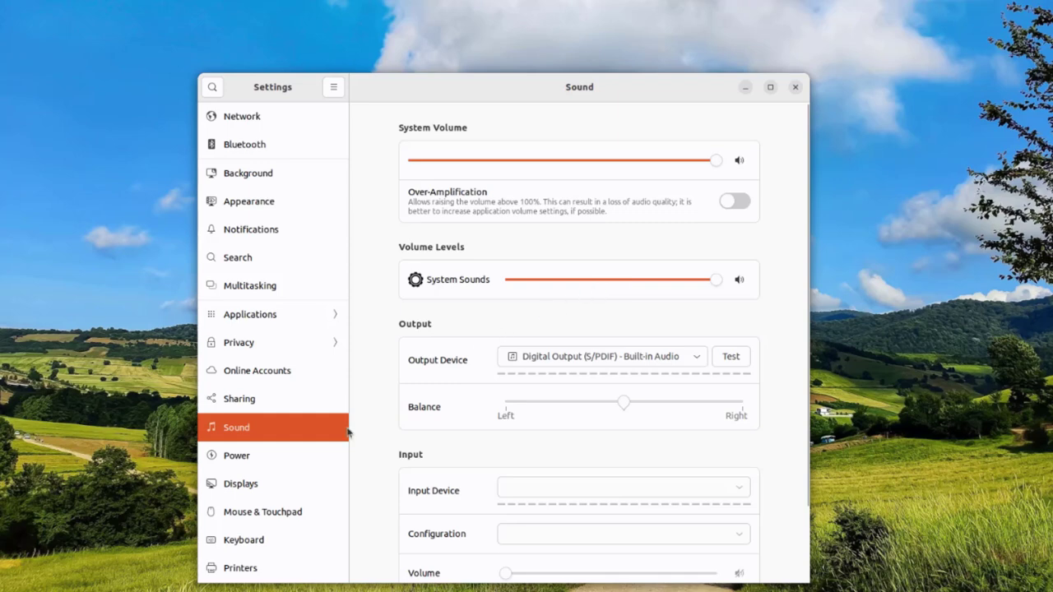
{"action": "left_click", "coordinate": [272, 458]}
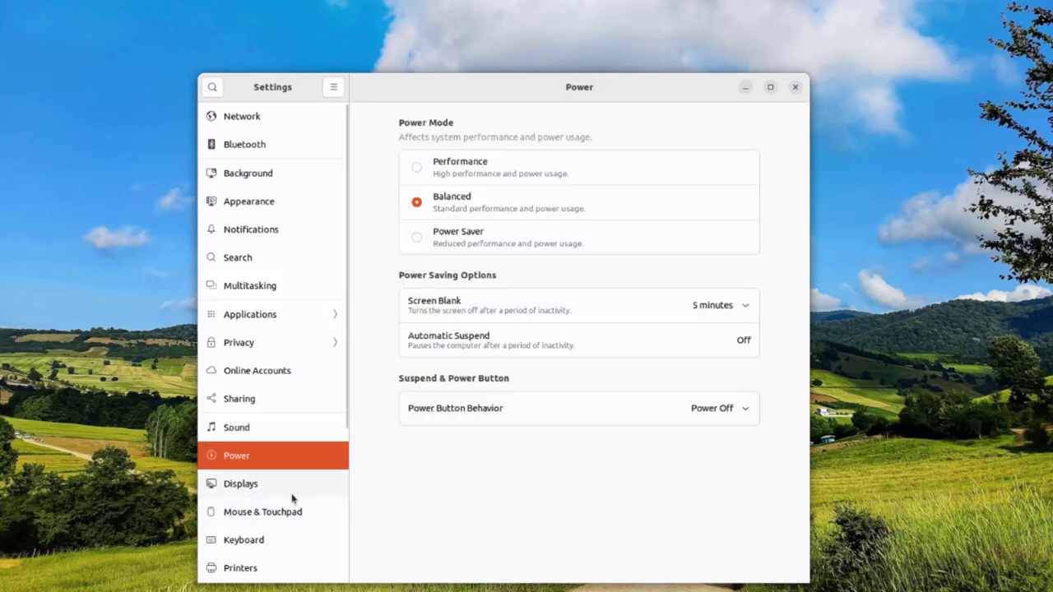
Check Displays resolutions without changing them, then view Mouse & Touchpad, Keyboard and Printers.
{"action": "left_click", "coordinate": [272, 485]}
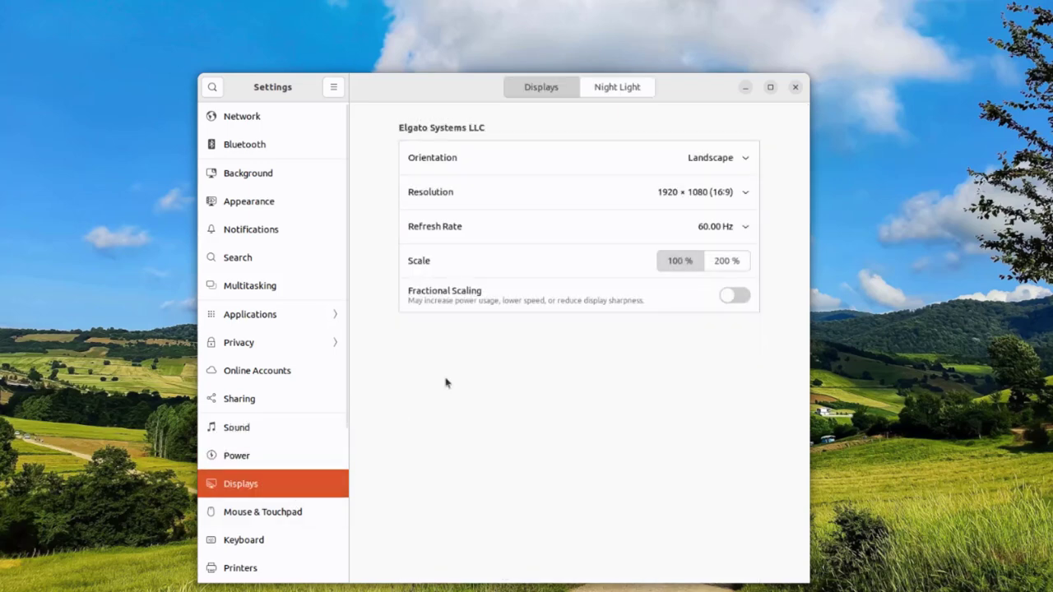
{"action": "left_click", "coordinate": [712, 192]}
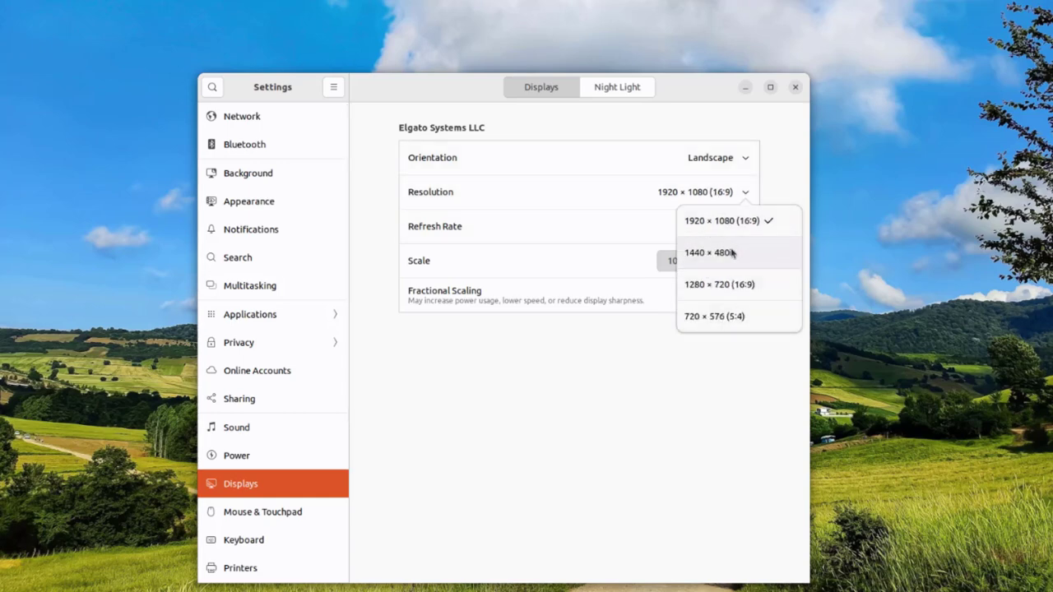
{"action": "left_click", "coordinate": [574, 397]}
{"action": "left_click", "coordinate": [301, 511]}
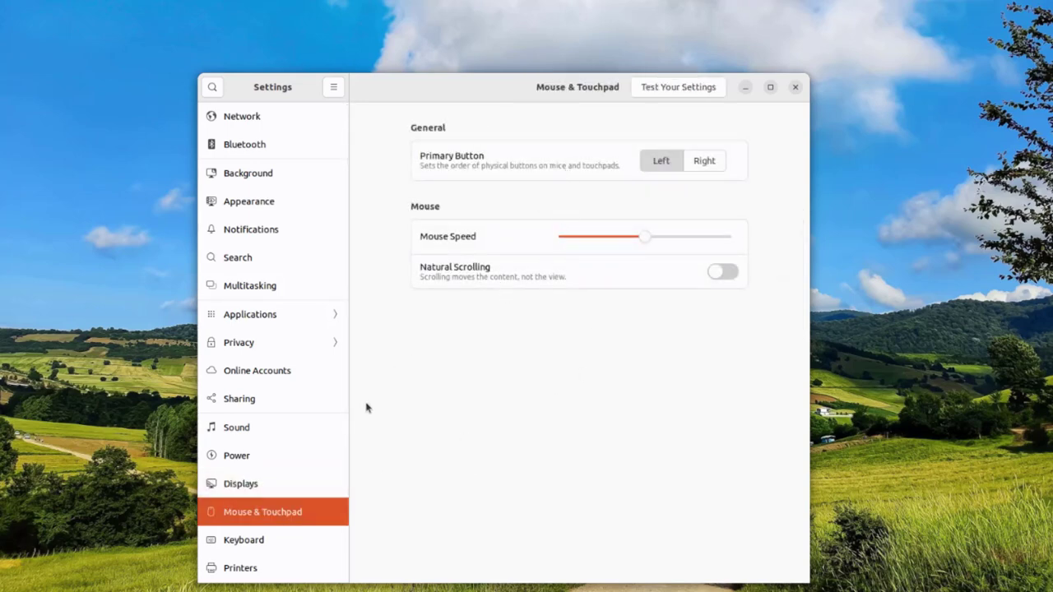
{"action": "left_click", "coordinate": [299, 540]}
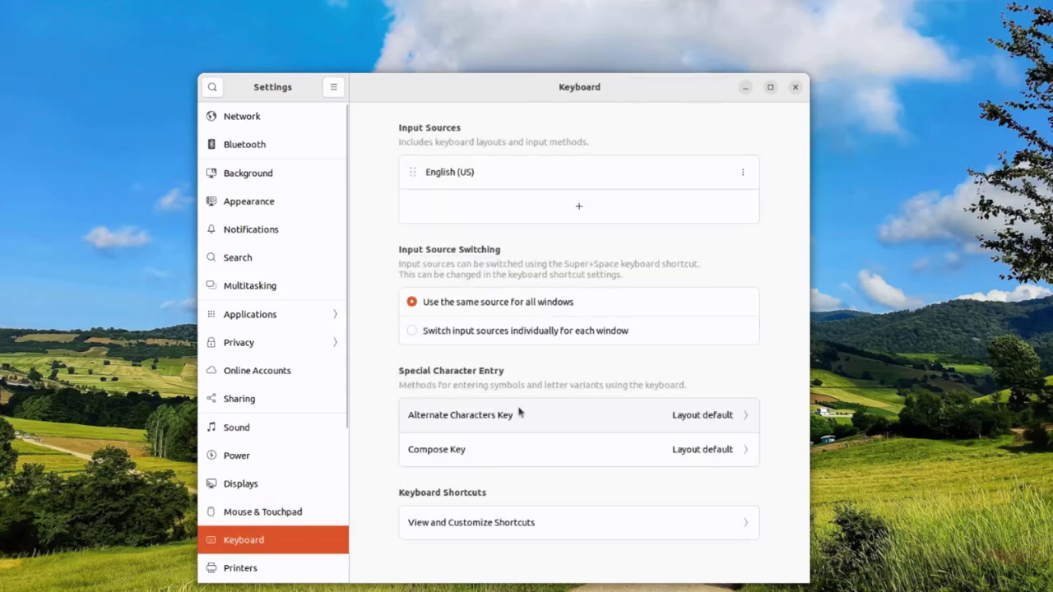
{"action": "left_click", "coordinate": [292, 566]}
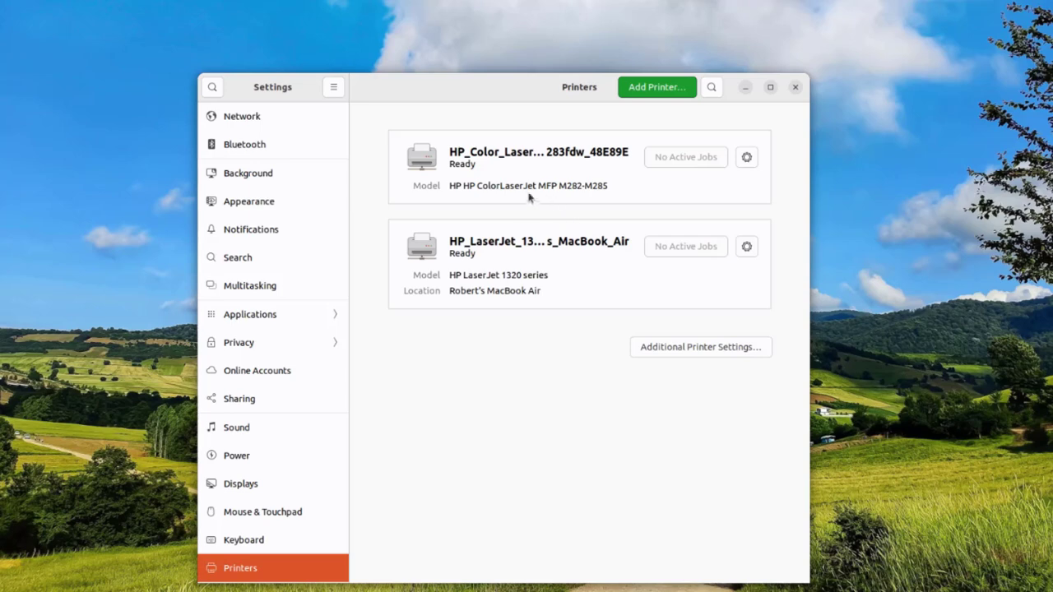
Hide the Settings window and open Desktop Icons Settings from the desktop's right-click menu.
{"action": "key", "text": "ctrl+q"}
{"action": "right_click", "coordinate": [365, 146]}
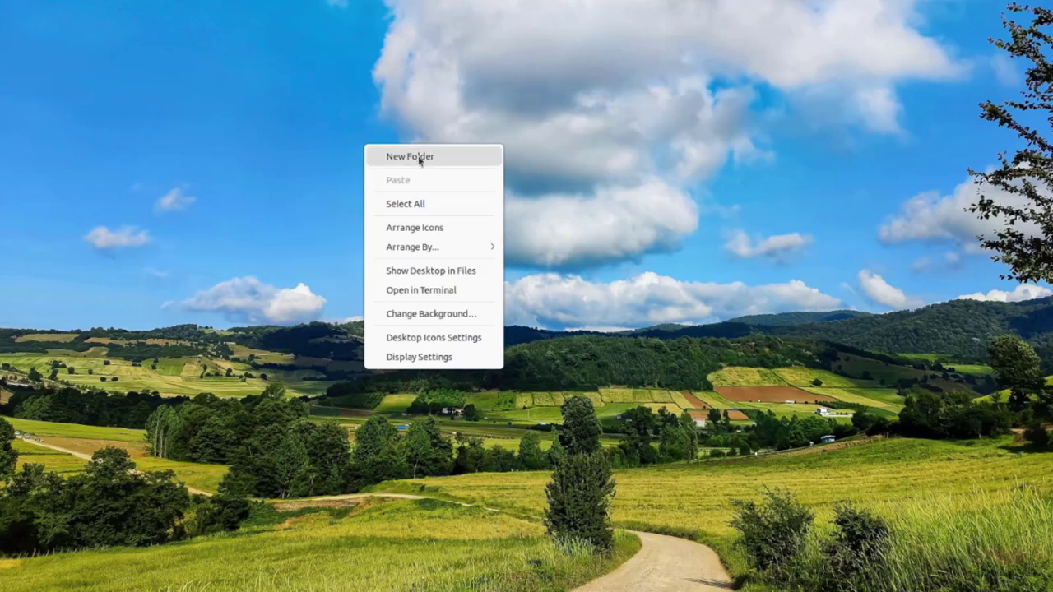
{"action": "mouse_move", "coordinate": [427, 250]}
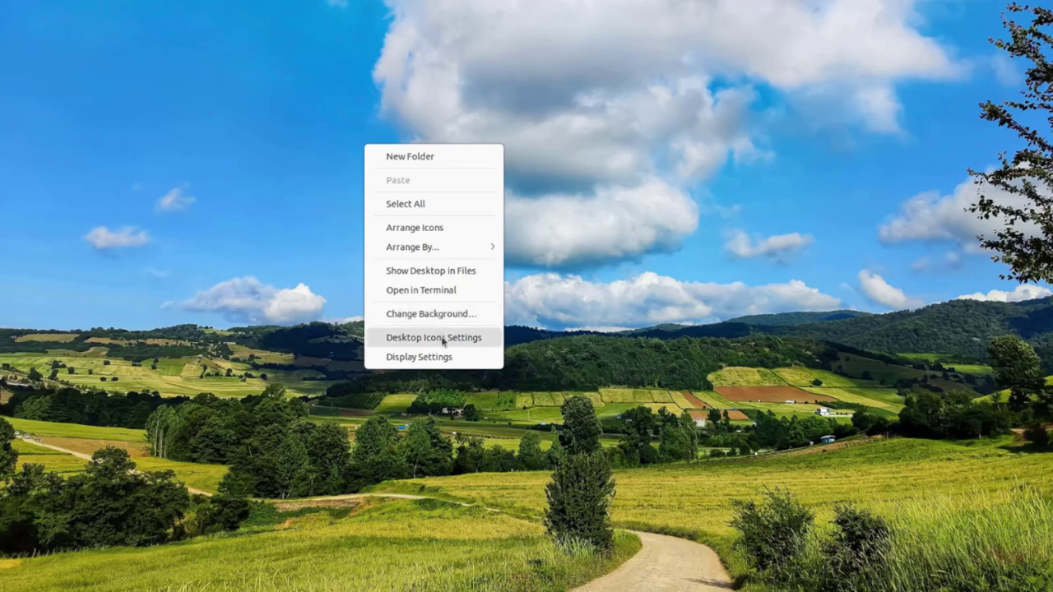
{"action": "left_click", "coordinate": [443, 338]}
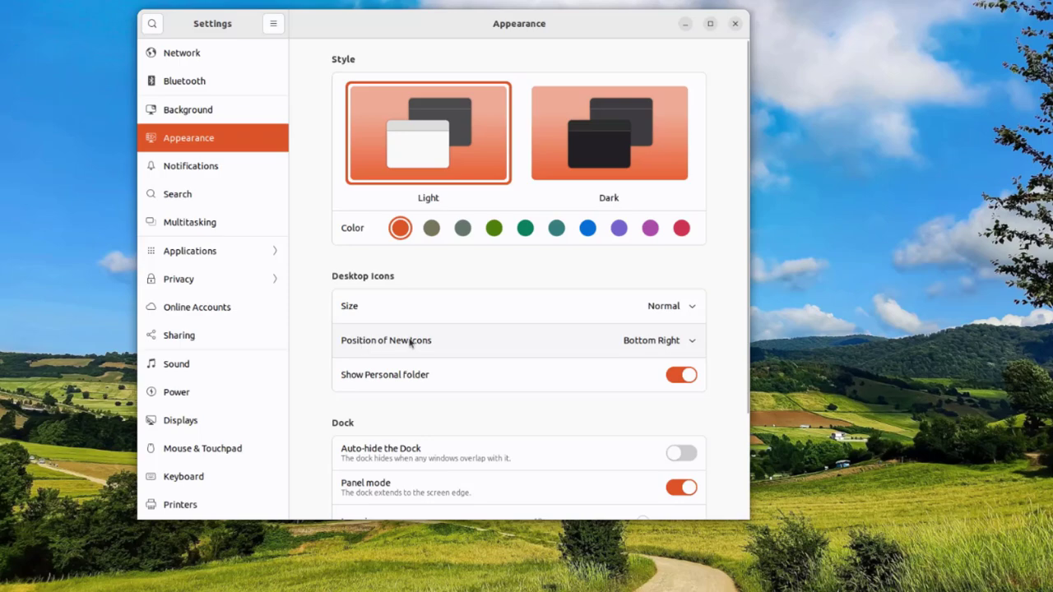
Scroll down to the Dock settings and toggle Panel mode off and back on.
{"action": "scroll", "coordinate": [416, 324], "scroll_direction": "down", "scroll_amount": 1}
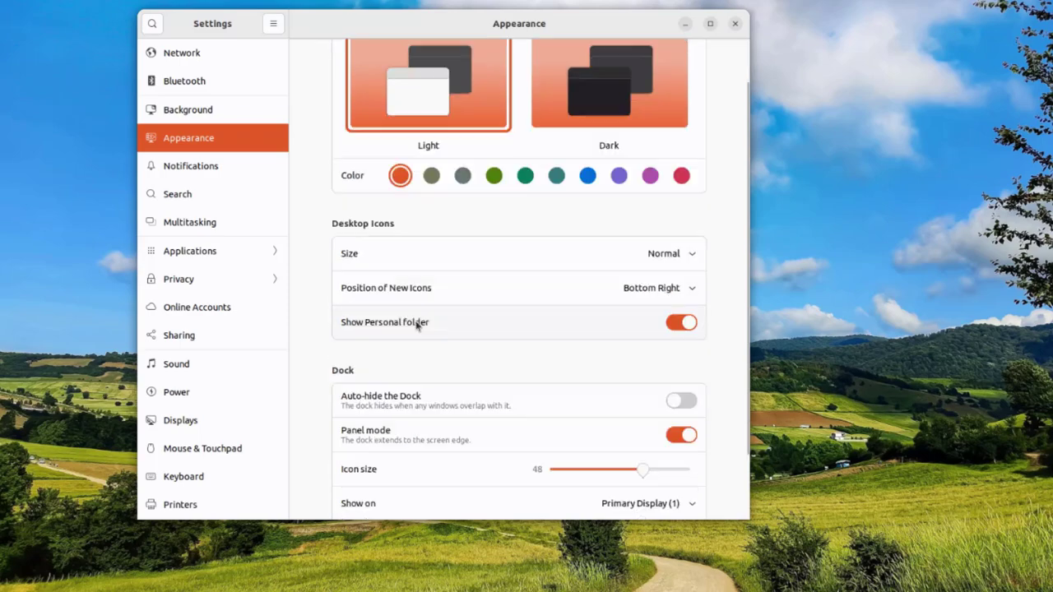
{"action": "scroll", "coordinate": [432, 337], "scroll_direction": "down", "scroll_amount": 1}
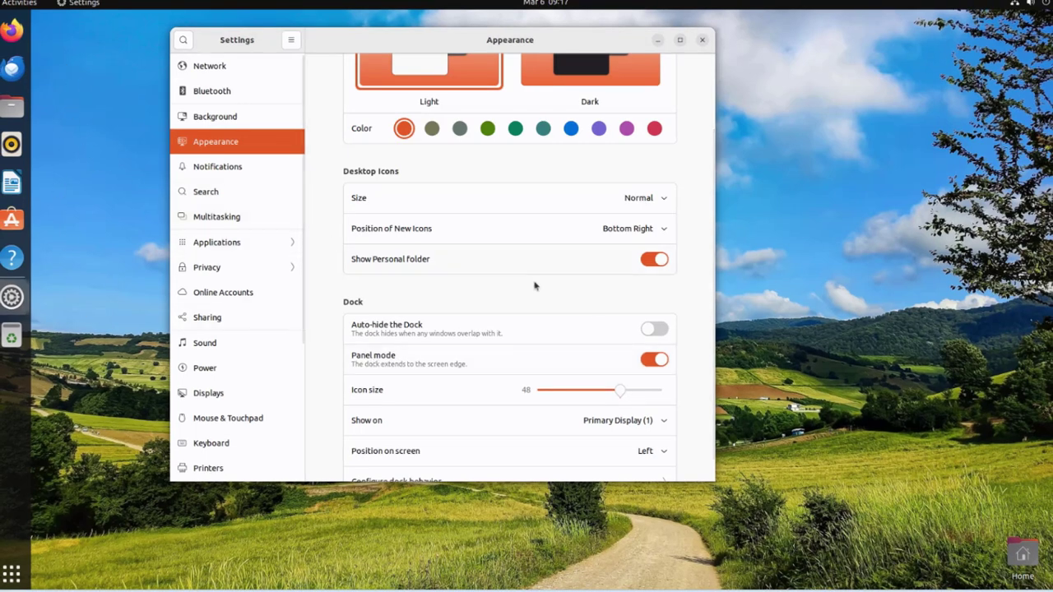
{"action": "left_click", "coordinate": [652, 360]}
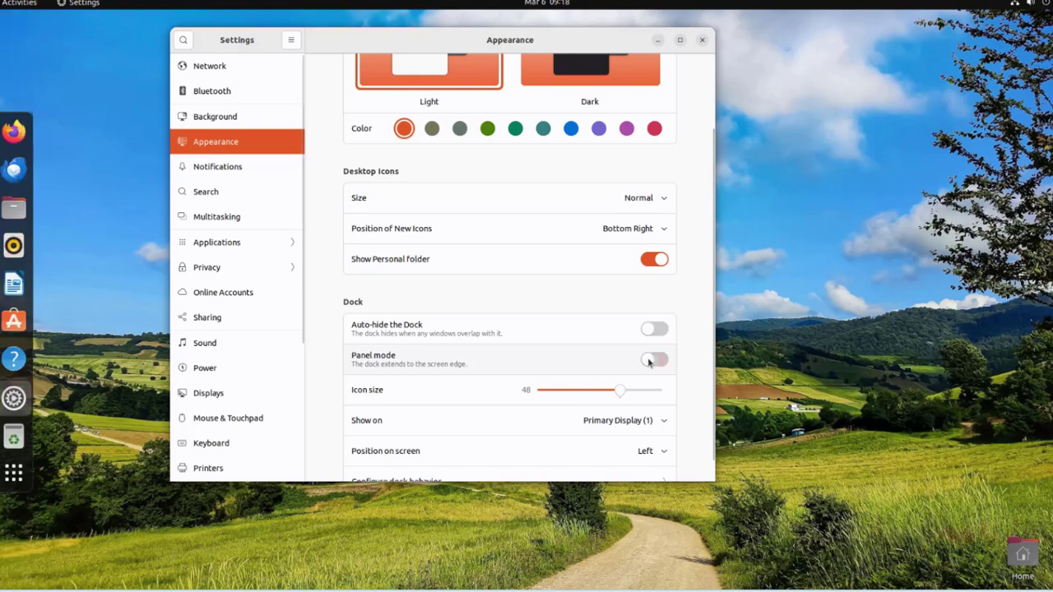
{"action": "left_click", "coordinate": [653, 360]}
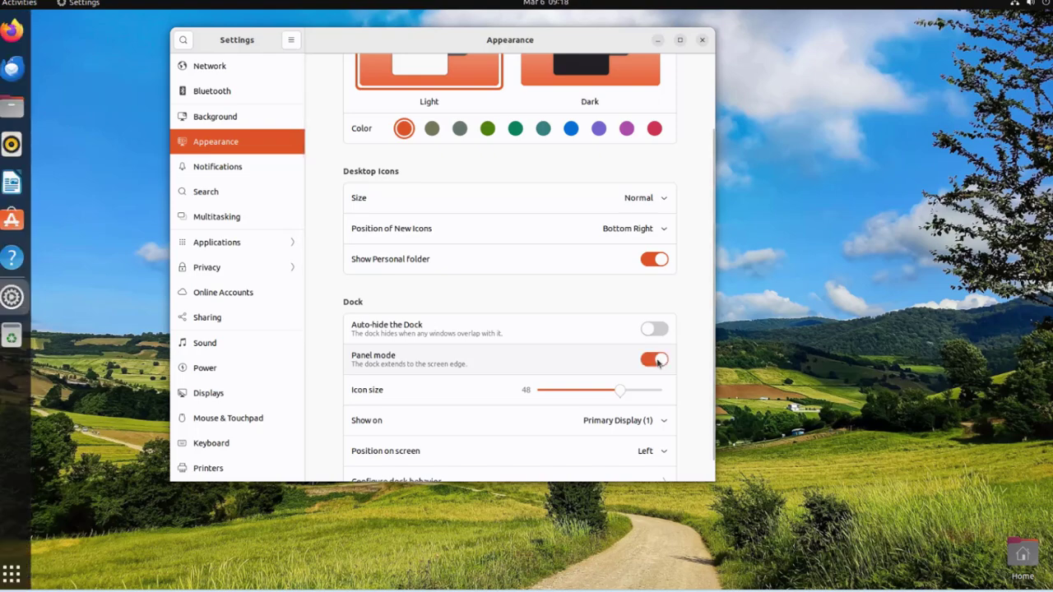
Set the dock's Position on screen to Bottom, then review and close Configure dock behavior.
{"action": "scroll", "coordinate": [367, 436], "scroll_direction": "down", "scroll_amount": 1}
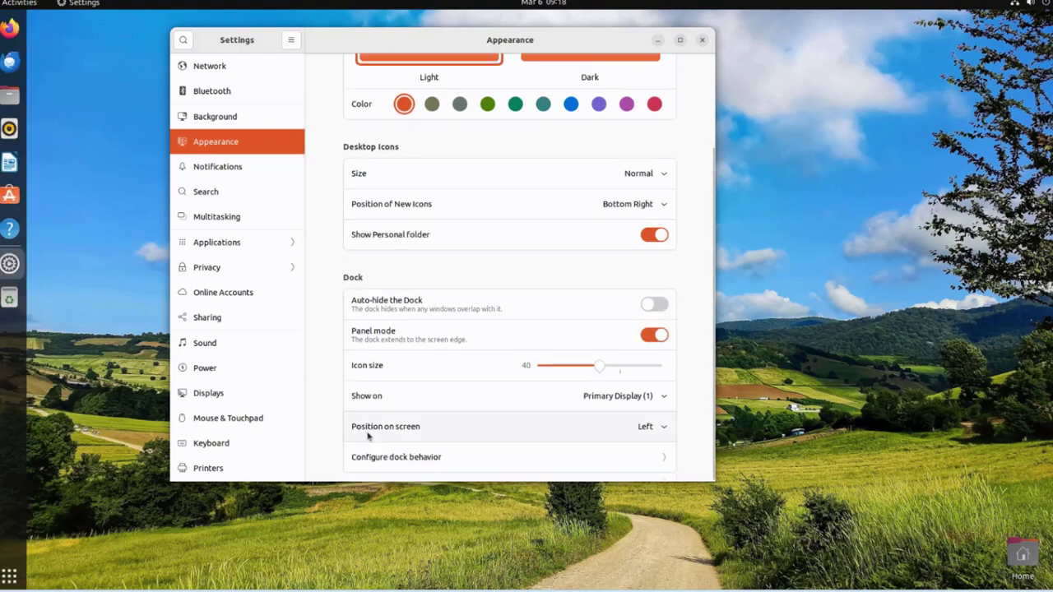
{"action": "left_click", "coordinate": [646, 426]}
{"action": "left_click", "coordinate": [647, 414]}
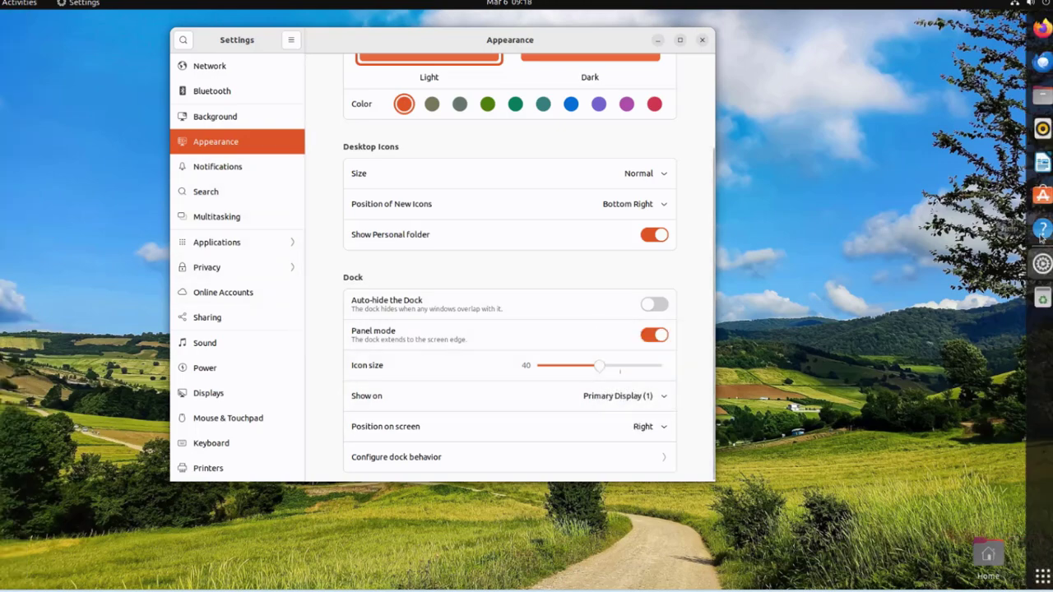
{"action": "left_click", "coordinate": [647, 426]}
{"action": "left_click", "coordinate": [629, 371]}
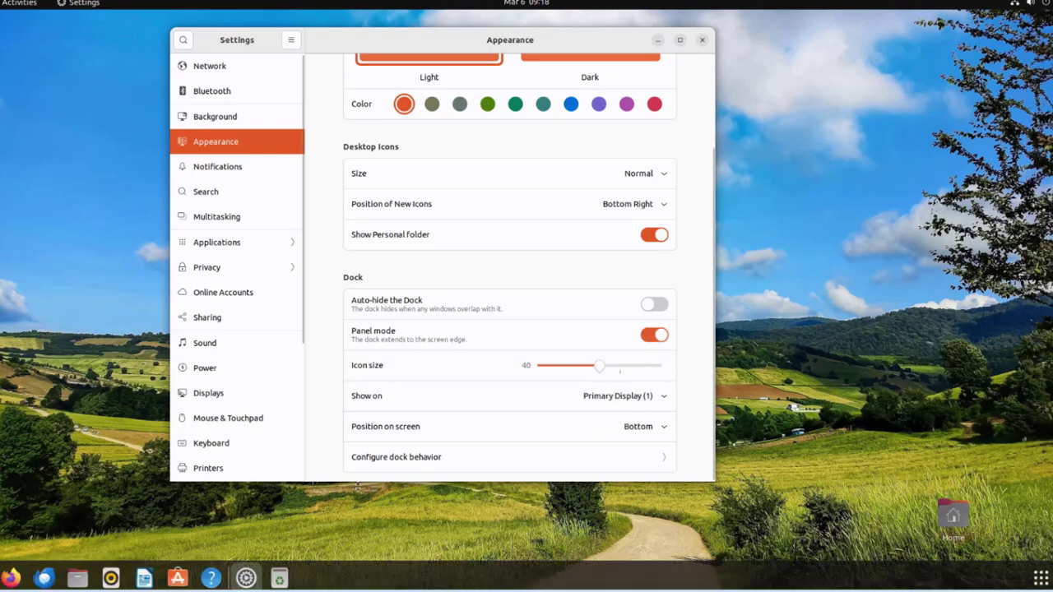
{"action": "left_click", "coordinate": [416, 459]}
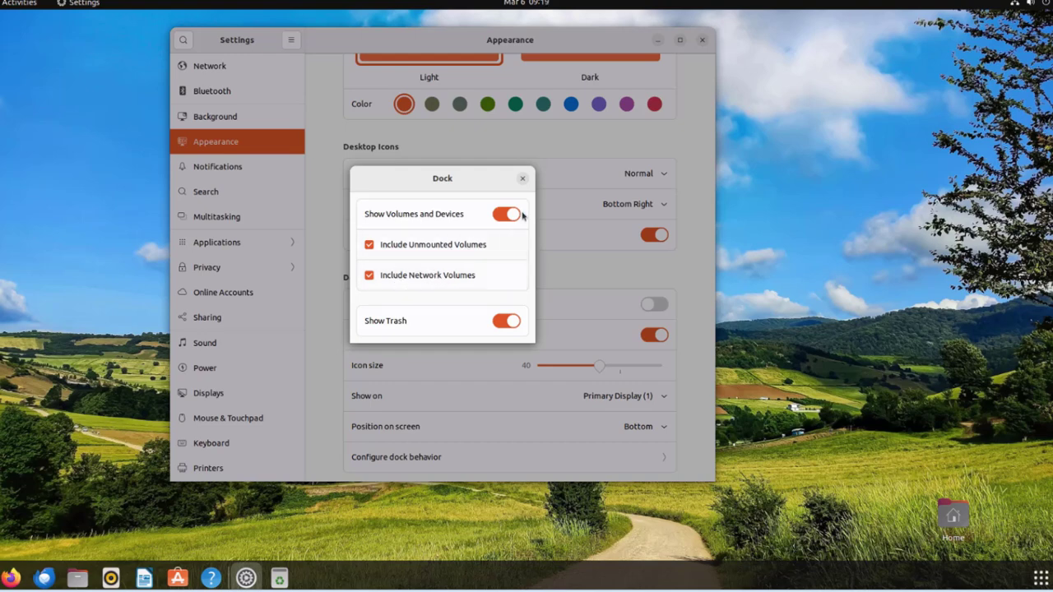
{"action": "left_click", "coordinate": [522, 180]}
Center the Ubuntu Software window and view the pending firefox and snapd updates.
{"action": "scroll", "coordinate": [234, 283], "scroll_direction": "down", "scroll_amount": 5}
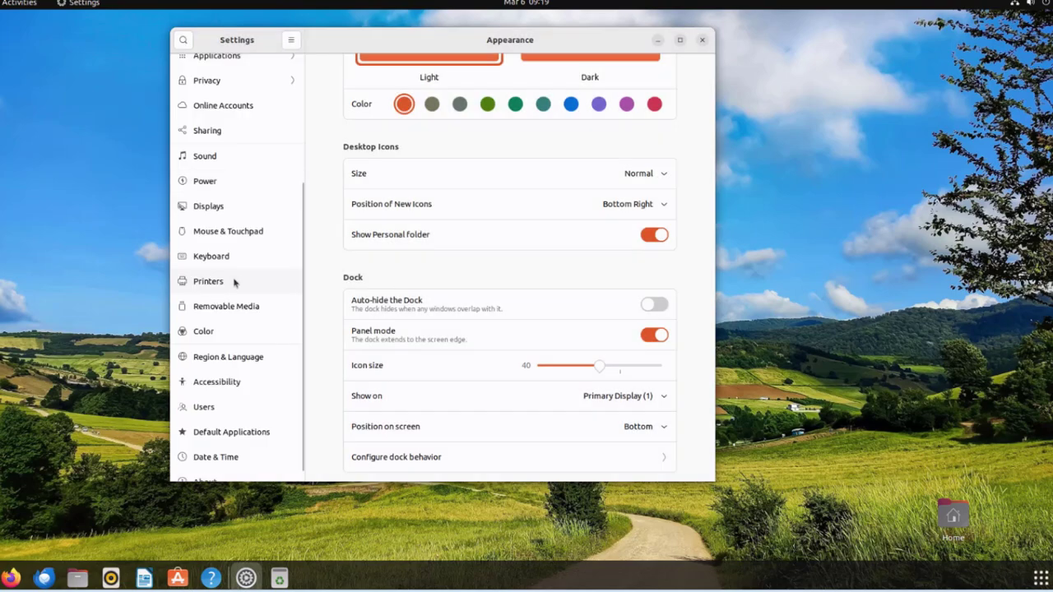
{"action": "scroll", "coordinate": [240, 290], "scroll_direction": "down", "scroll_amount": 1}
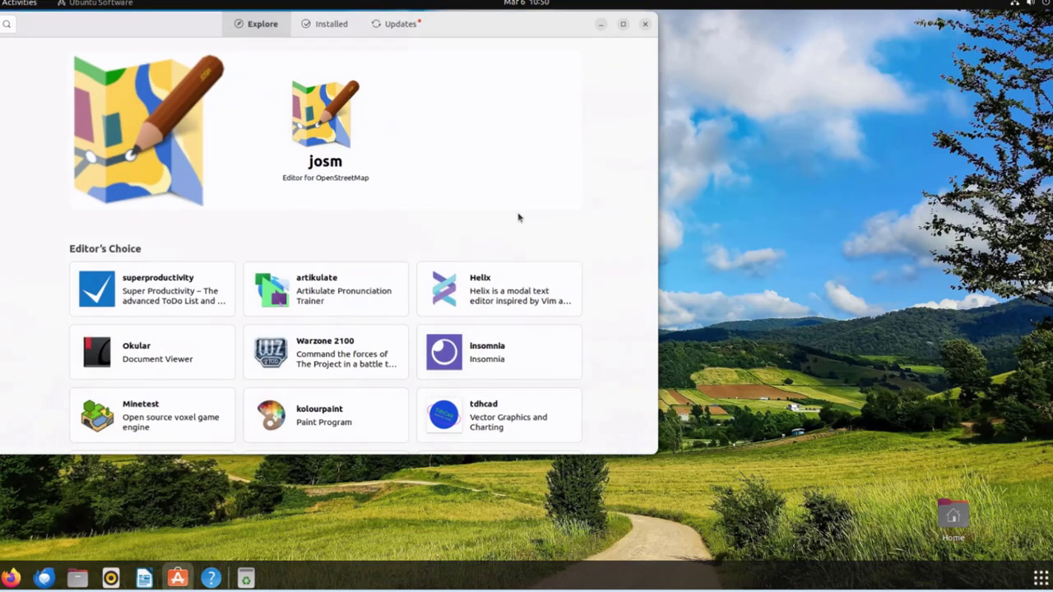
{"action": "left_click_drag", "start_coordinate": [251, 25], "coordinate": [399, 79]}
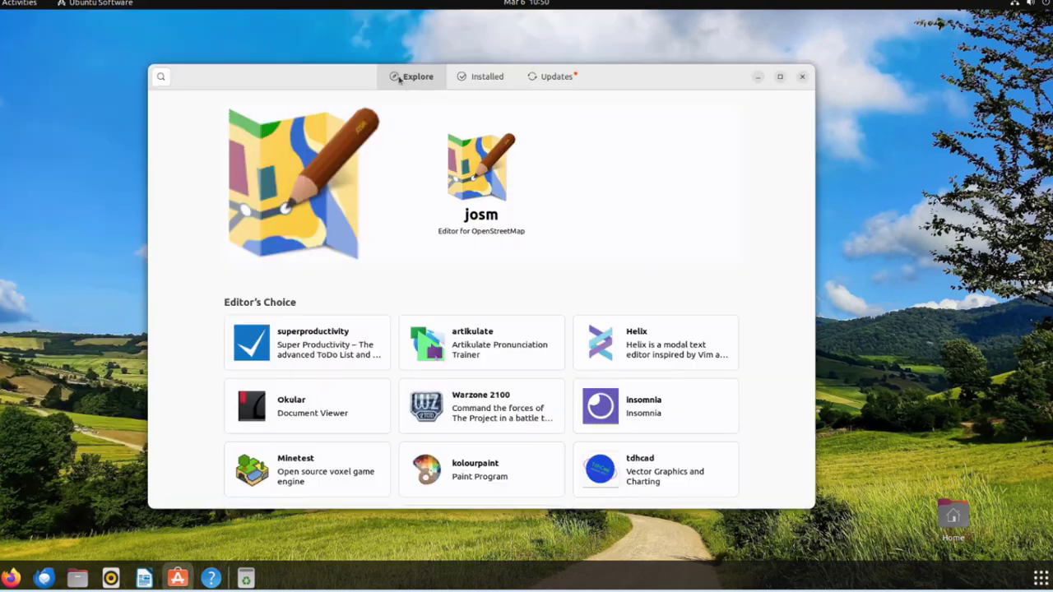
{"action": "left_click", "coordinate": [551, 76]}
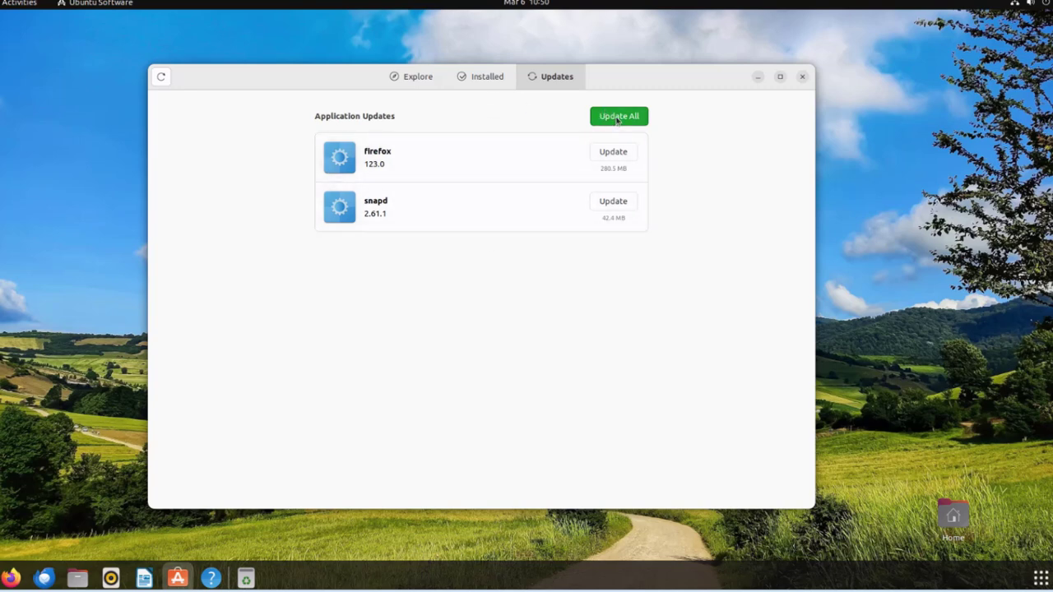
Browse the Installed applications list with their sizes.
{"action": "left_click", "coordinate": [490, 78]}
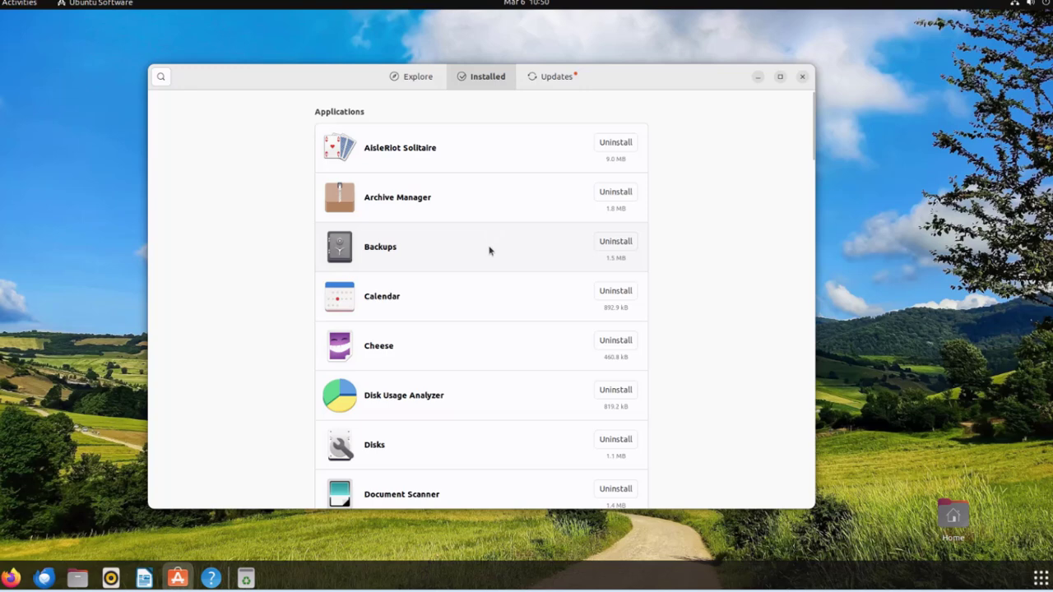
{"action": "scroll", "coordinate": [477, 276], "scroll_direction": "down", "scroll_amount": 5}
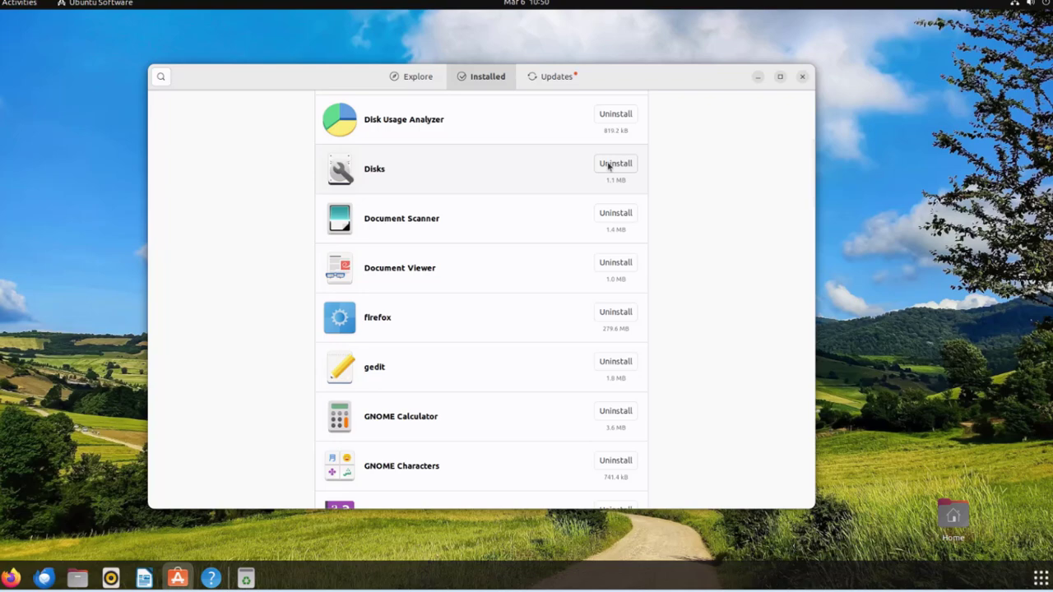
{"action": "scroll", "coordinate": [538, 320], "scroll_direction": "down", "scroll_amount": 10}
{"action": "scroll", "coordinate": [543, 317], "scroll_direction": "up", "scroll_amount": 3}
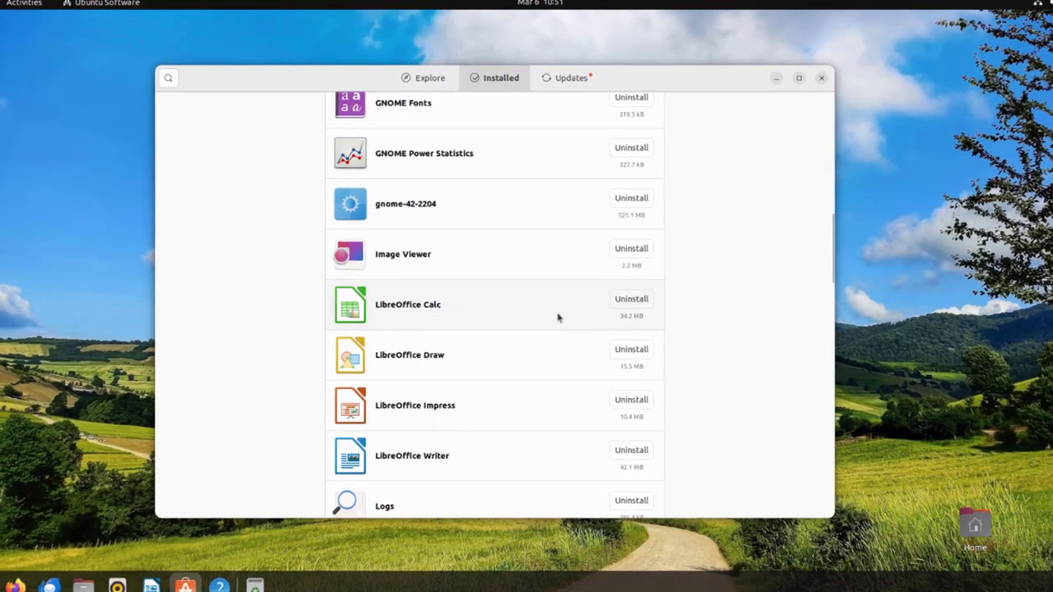
Return to the Explore page and scroll through the app Categories.
{"action": "left_click", "coordinate": [424, 77]}
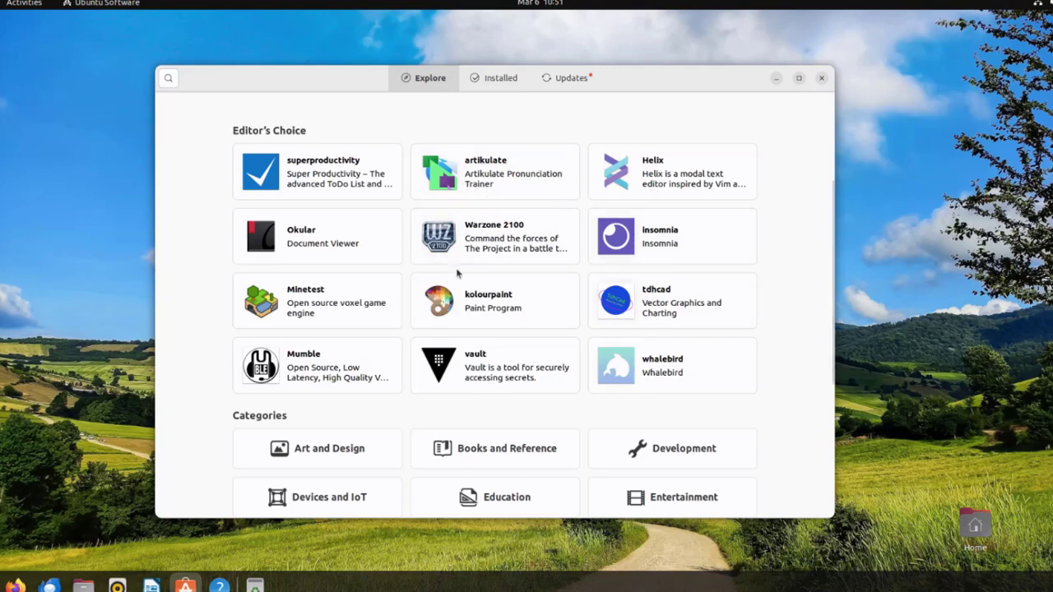
{"action": "scroll", "coordinate": [458, 306], "scroll_direction": "down", "scroll_amount": 6}
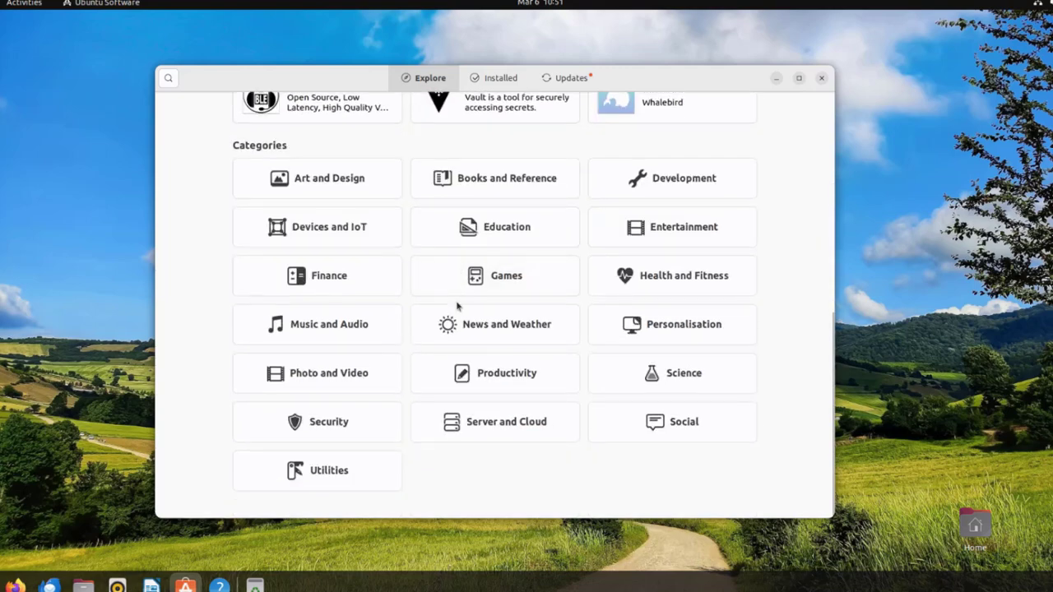
{"action": "scroll", "coordinate": [457, 306], "scroll_direction": "up", "scroll_amount": 1}
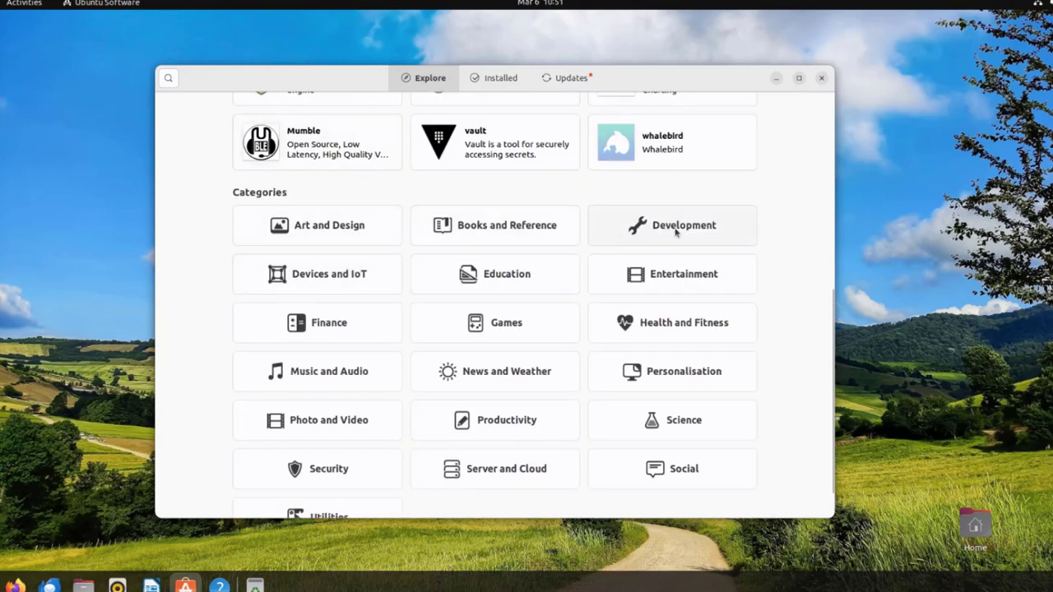
{"action": "scroll", "coordinate": [661, 351], "scroll_direction": "down", "scroll_amount": 1}
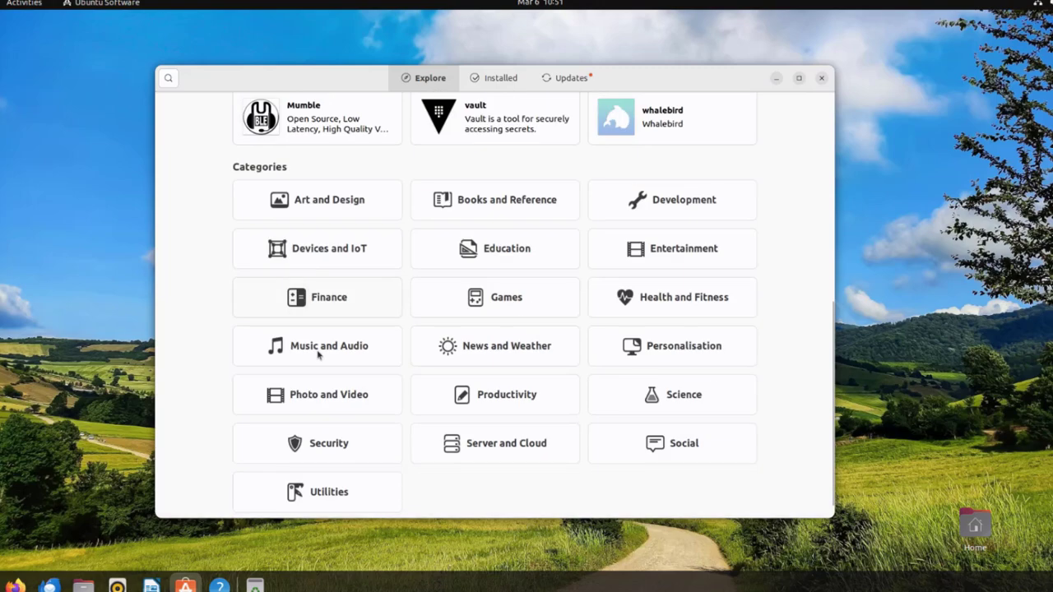
{"action": "scroll", "coordinate": [278, 276], "scroll_direction": "up", "scroll_amount": 4}
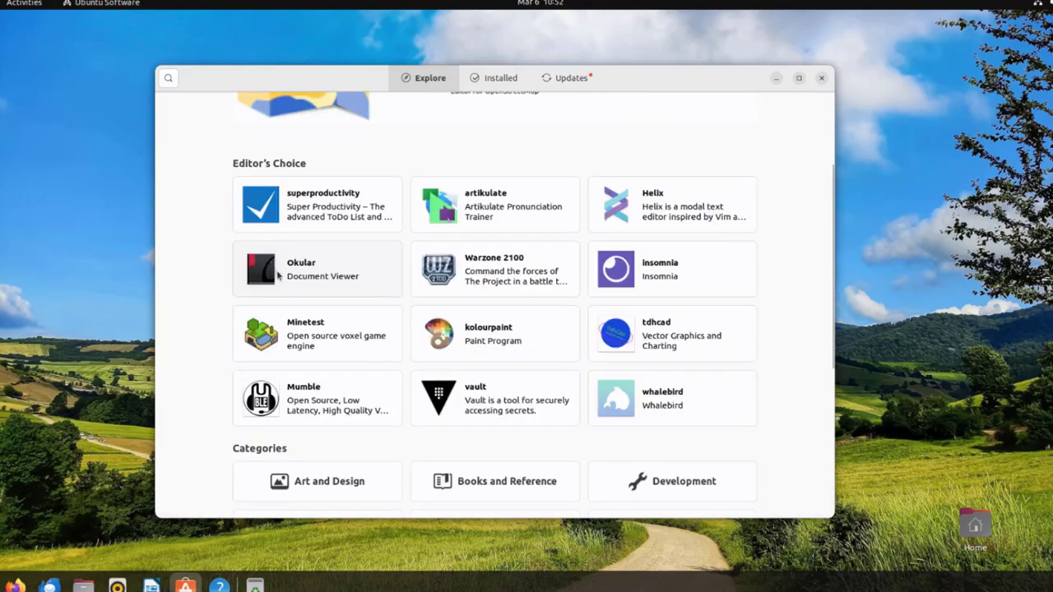
View Okular's details page, go back, then show the Installed applications again.
{"action": "left_click", "coordinate": [318, 269]}
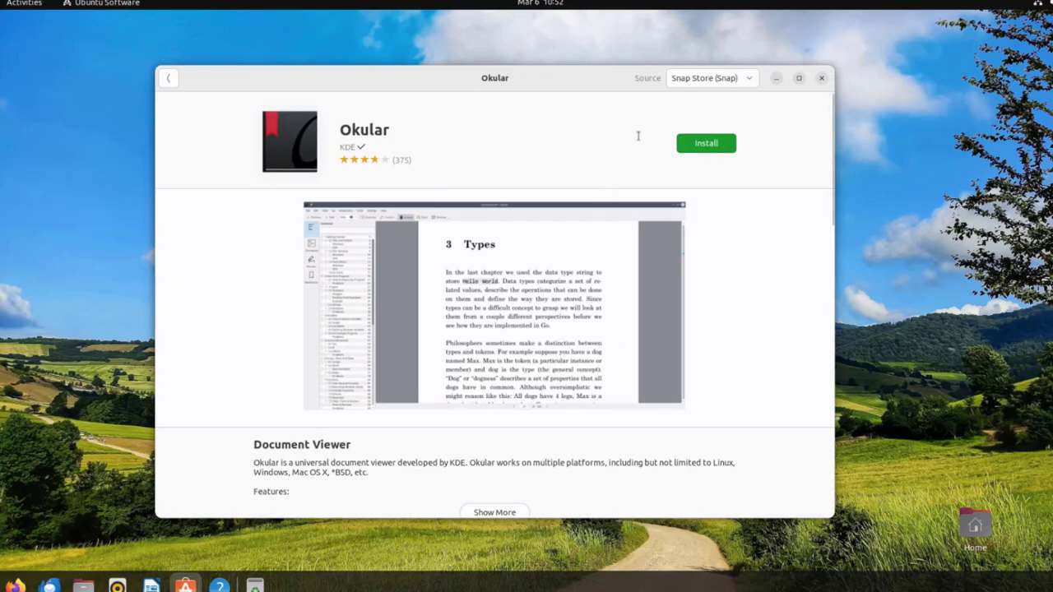
{"action": "left_click", "coordinate": [168, 79]}
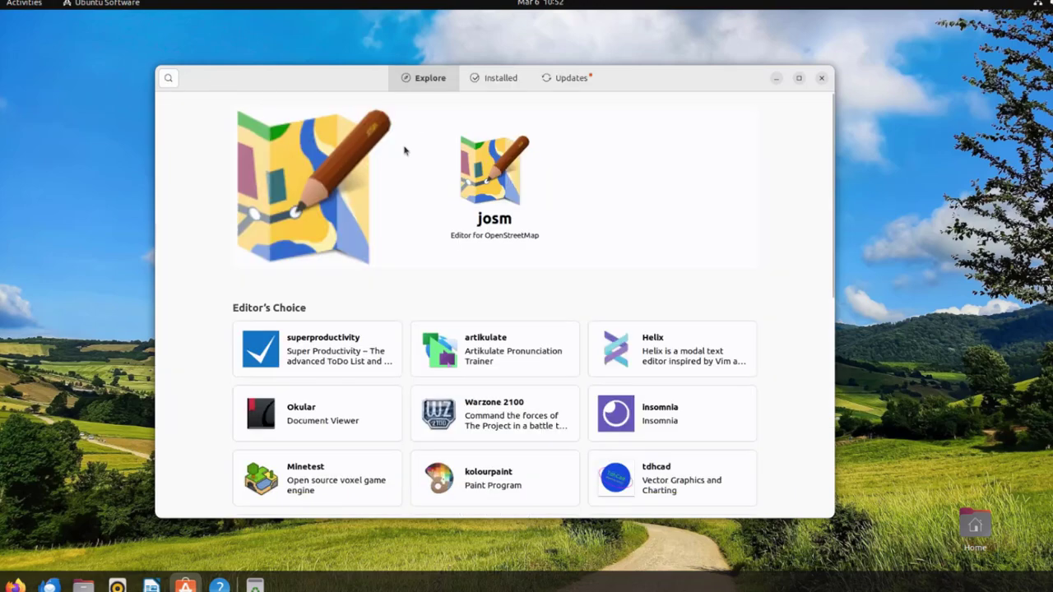
{"action": "left_click", "coordinate": [485, 80]}
Search 'goo' and open the Download & install Google Chrome help page in Firefox.
{"action": "left_click", "coordinate": [169, 77]}
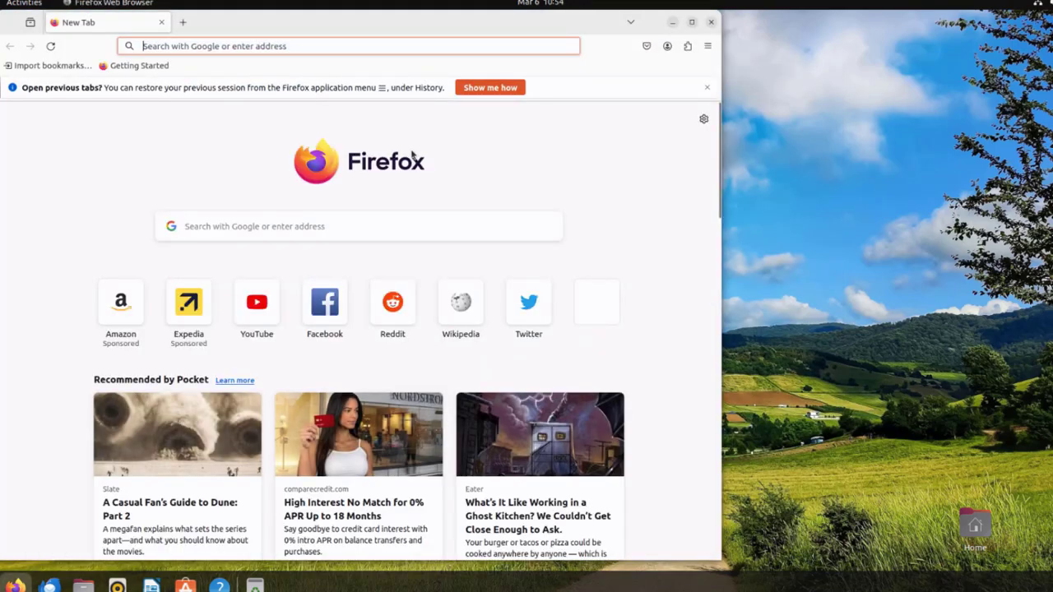
{"action": "type", "text": "goo"}
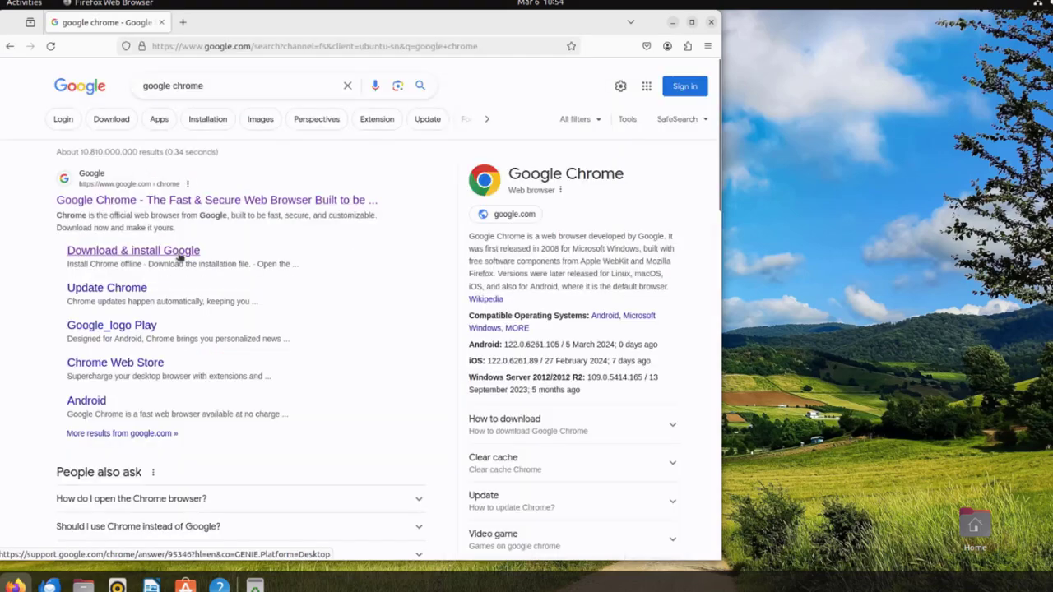
{"action": "left_click", "coordinate": [180, 252]}
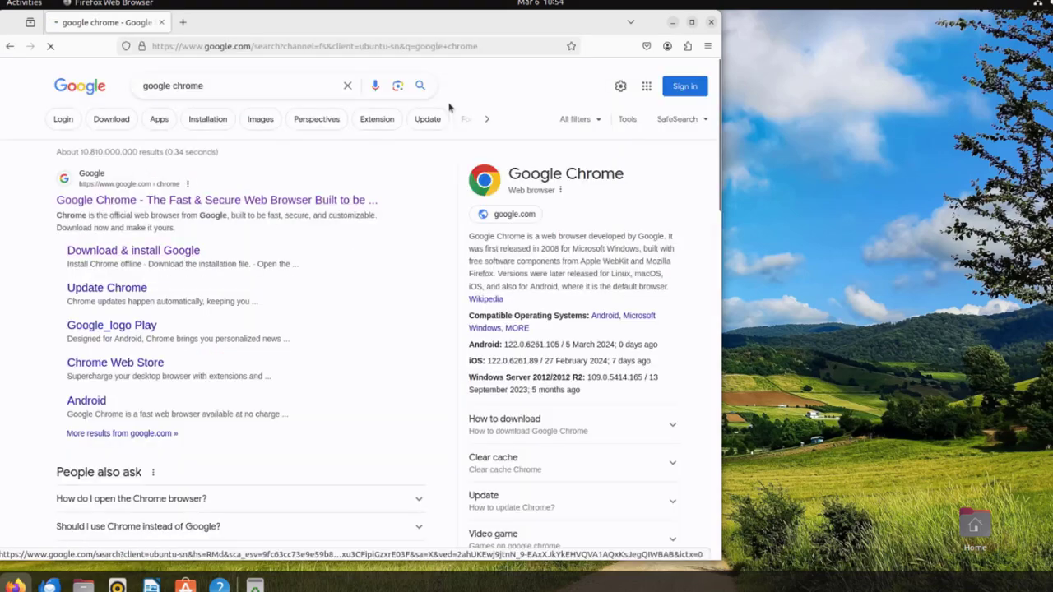
{"action": "left_click_drag", "start_coordinate": [439, 28], "coordinate": [560, 33]}
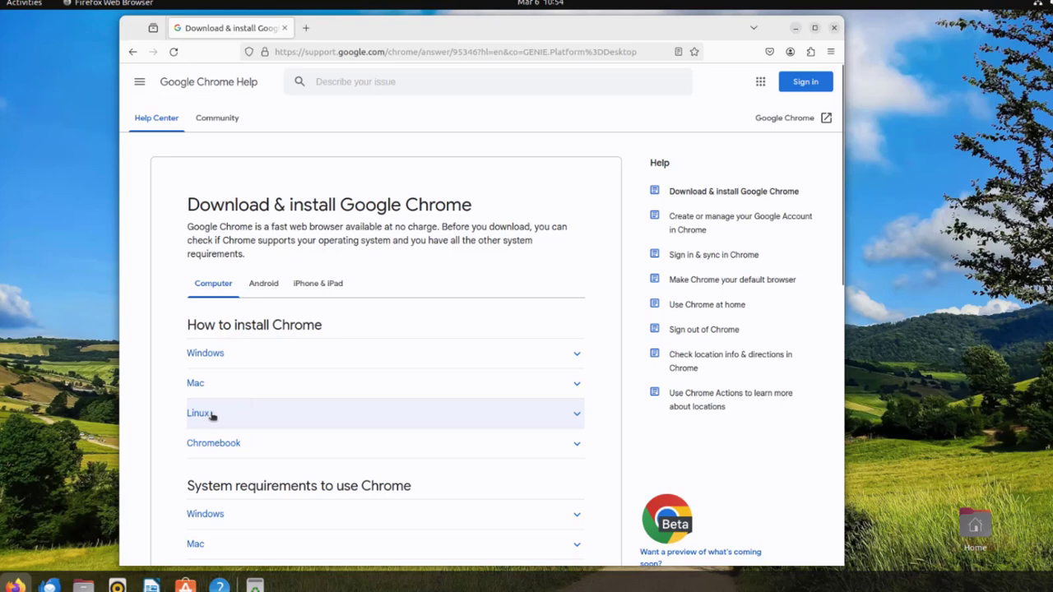
Download the 64 bit .deb Chrome installer for Debian/Ubuntu via Accept and Install.
{"action": "left_click", "coordinate": [211, 416]}
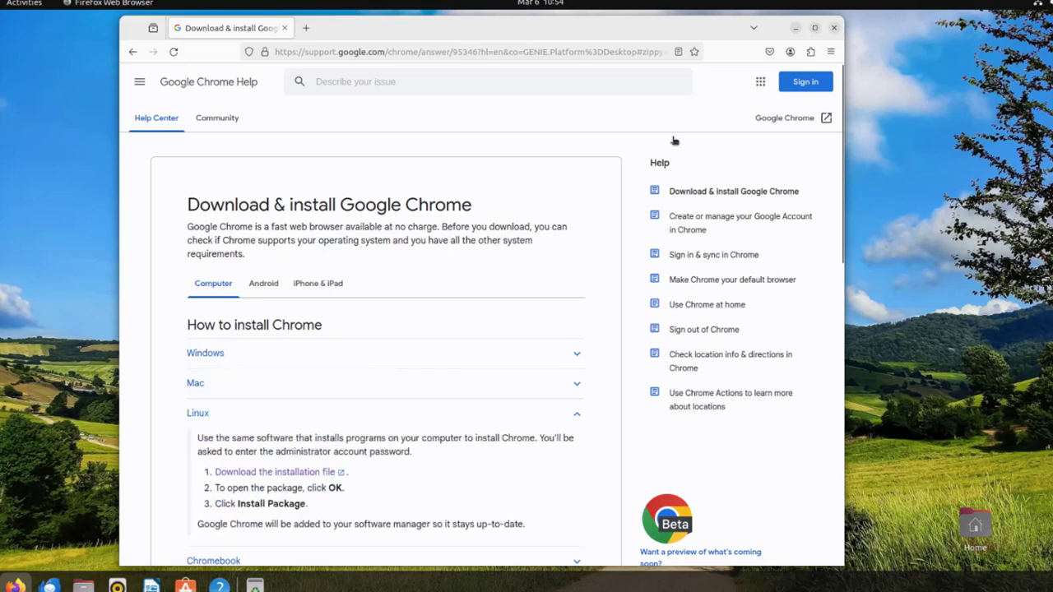
{"action": "key", "text": "super+Up"}
{"action": "left_click", "coordinate": [188, 469]}
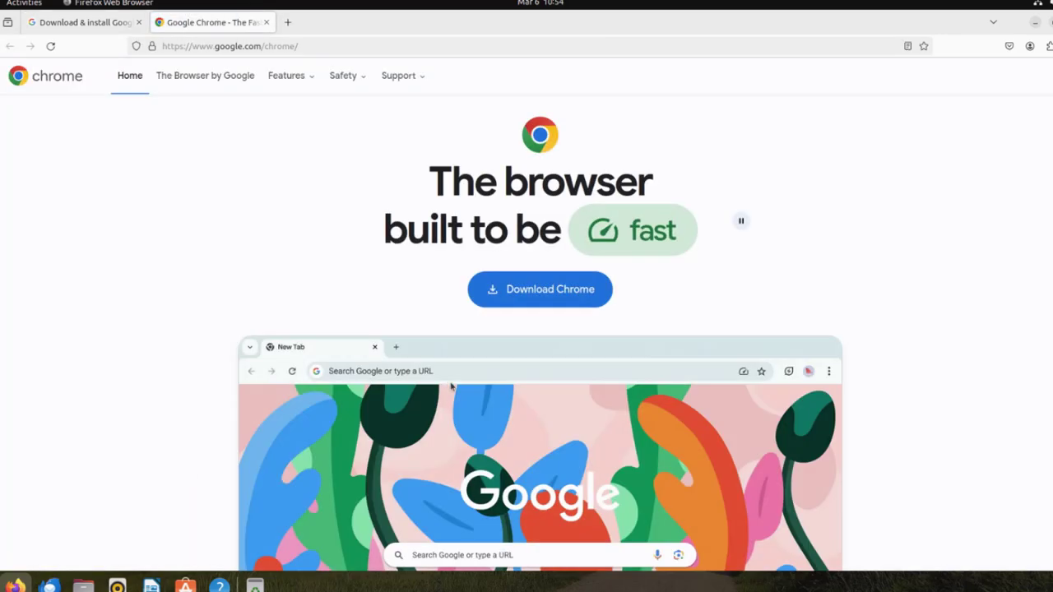
{"action": "left_click", "coordinate": [554, 289]}
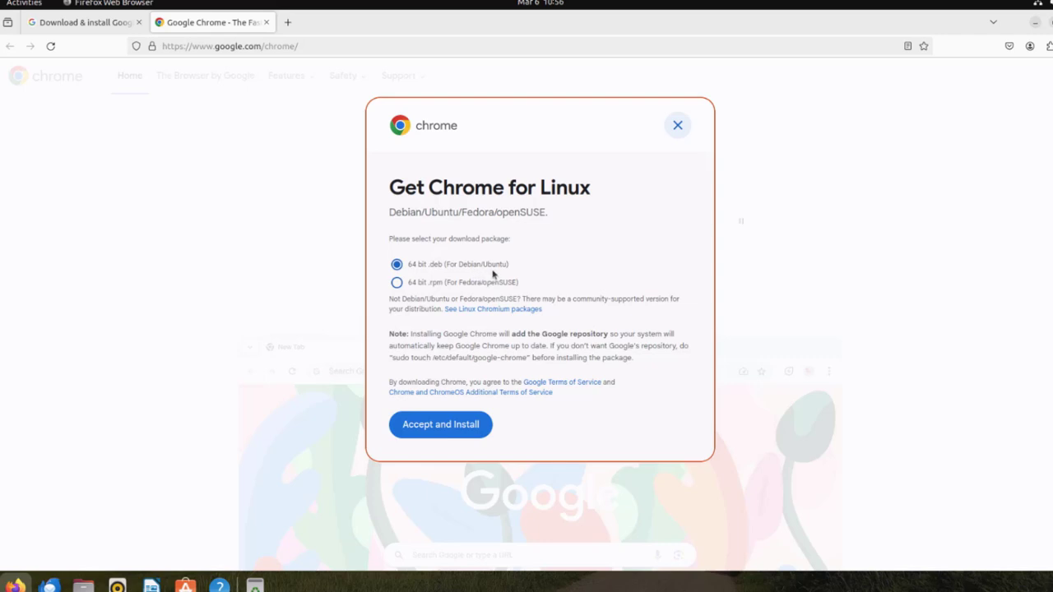
{"action": "left_click", "coordinate": [446, 424]}
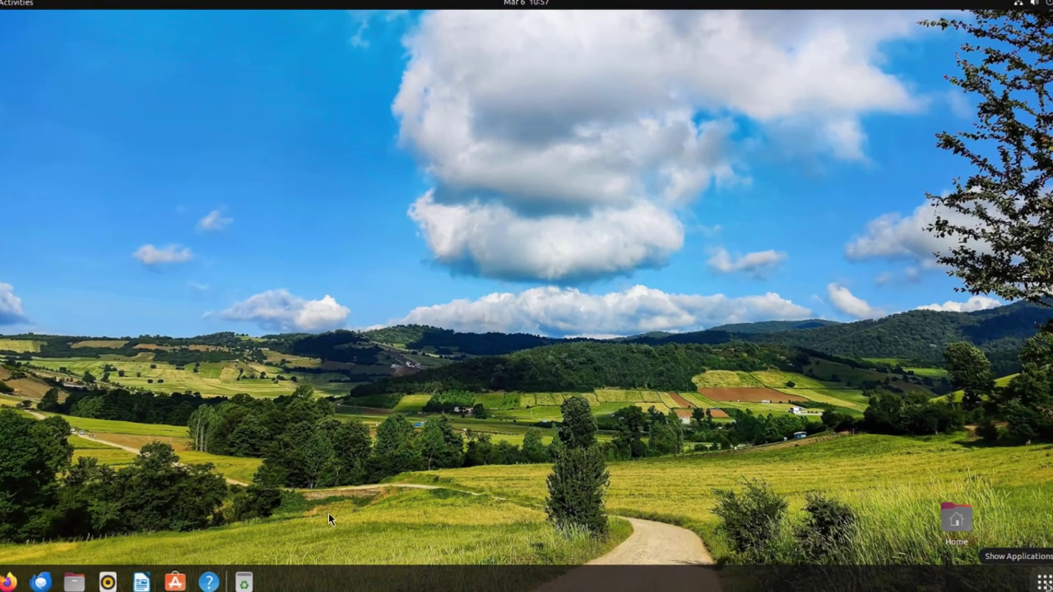
Open Terminal, move into the Downloads folder with cd Downloads, and list its files.
{"action": "left_click", "coordinate": [1043, 582]}
{"action": "left_click", "coordinate": [673, 341]}
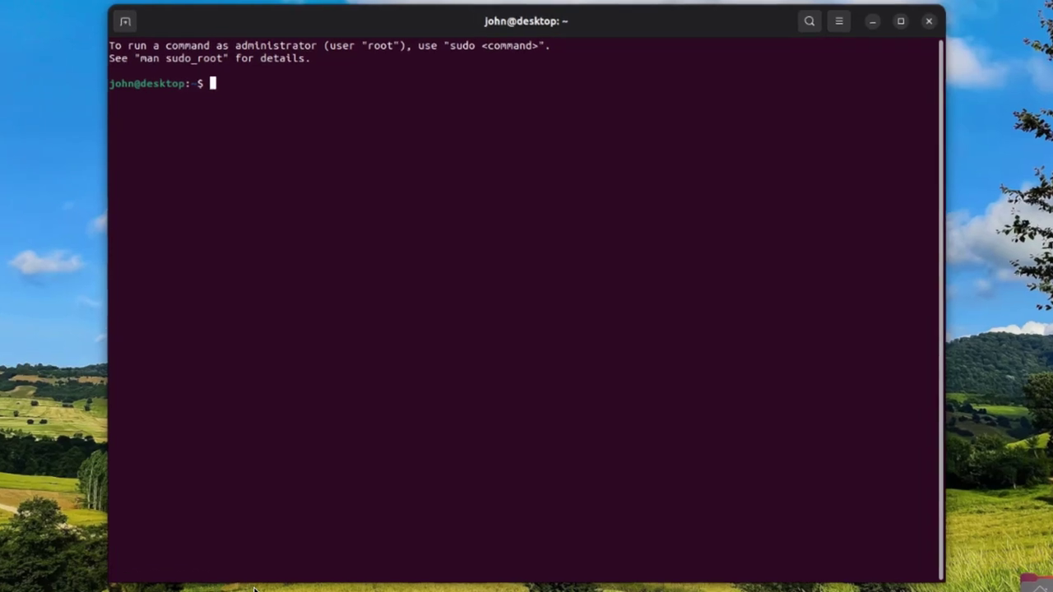
{"action": "type", "text": "cd Downloads"}
{"action": "key", "text": "Return"}
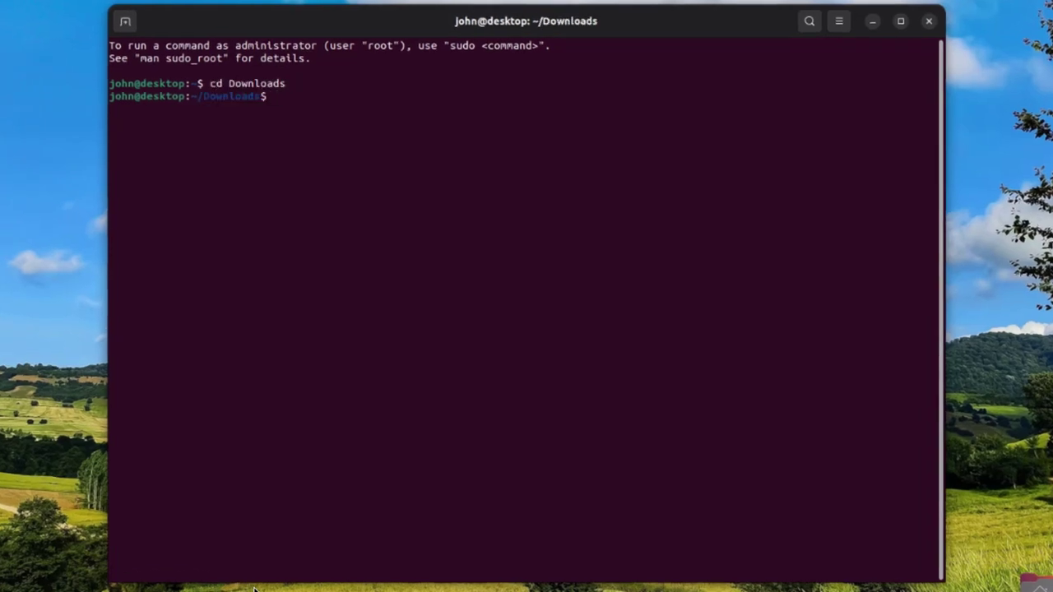
{"action": "type", "text": "ls"}
{"action": "key", "text": "Return"}
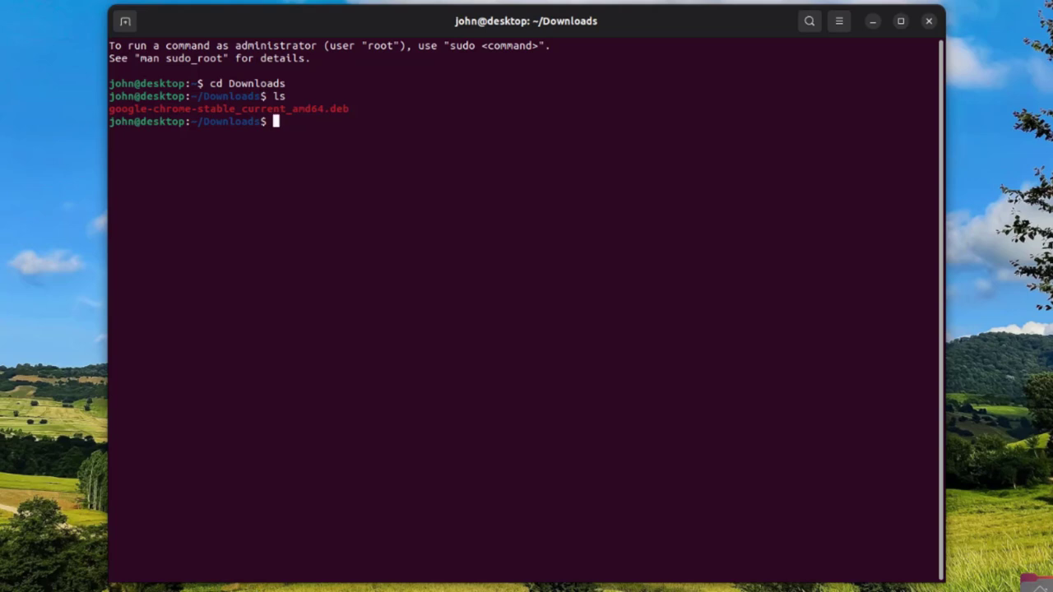
Run sudo apt install ./google-chrome-stable_current_amd64.deb and enter the administrator password.
{"action": "type", "text": "sudo apt install ./google-chrome-"}
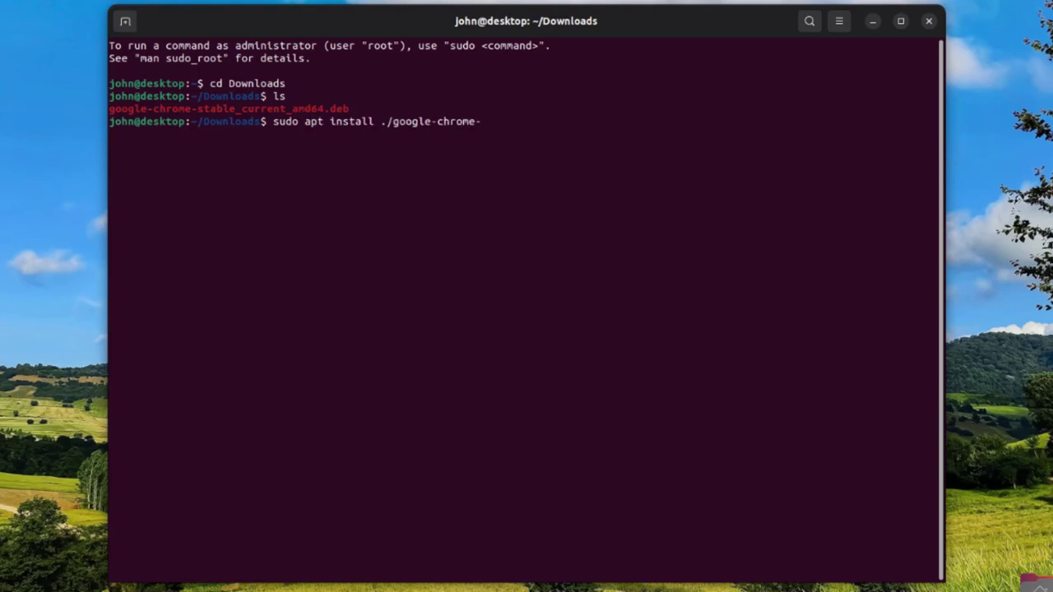
{"action": "type", "text": "sta"}
{"action": "key", "text": "Tab"}
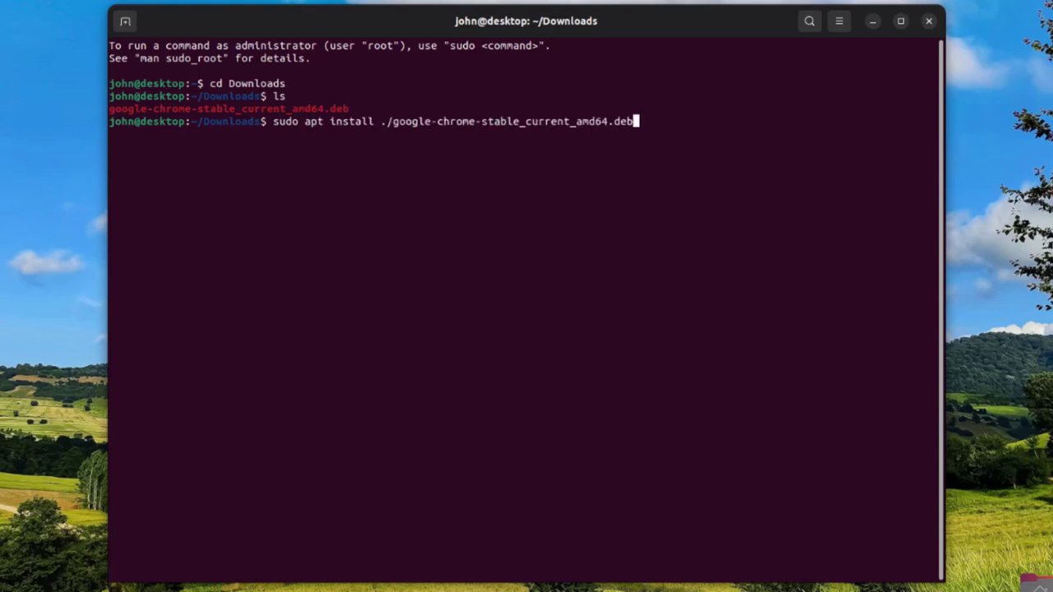
{"action": "key", "text": "Return"}
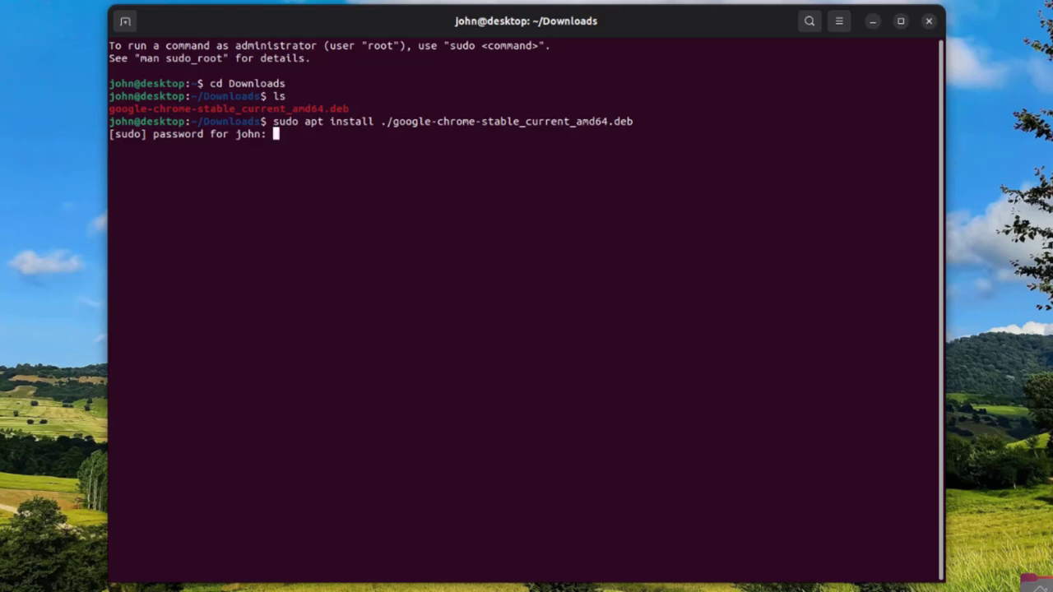
{"action": "key", "text": "Return"}
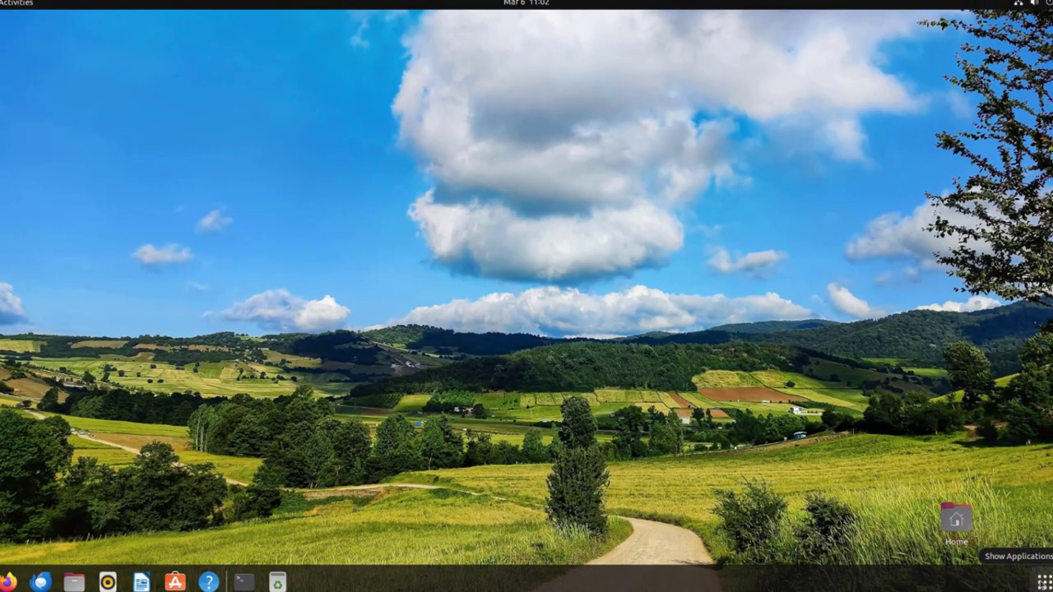
Launch Google Chrome from page 2 of Applications and accept its Welcome dialog.
{"action": "left_click", "coordinate": [1043, 582]}
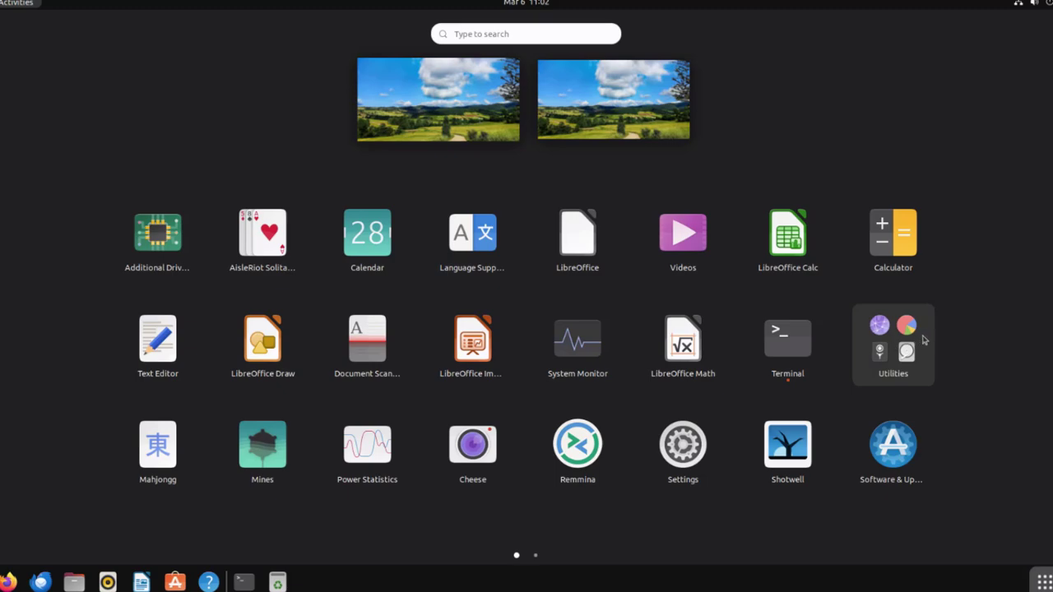
{"action": "scroll", "coordinate": [923, 339], "scroll_direction": "down", "scroll_amount": 1}
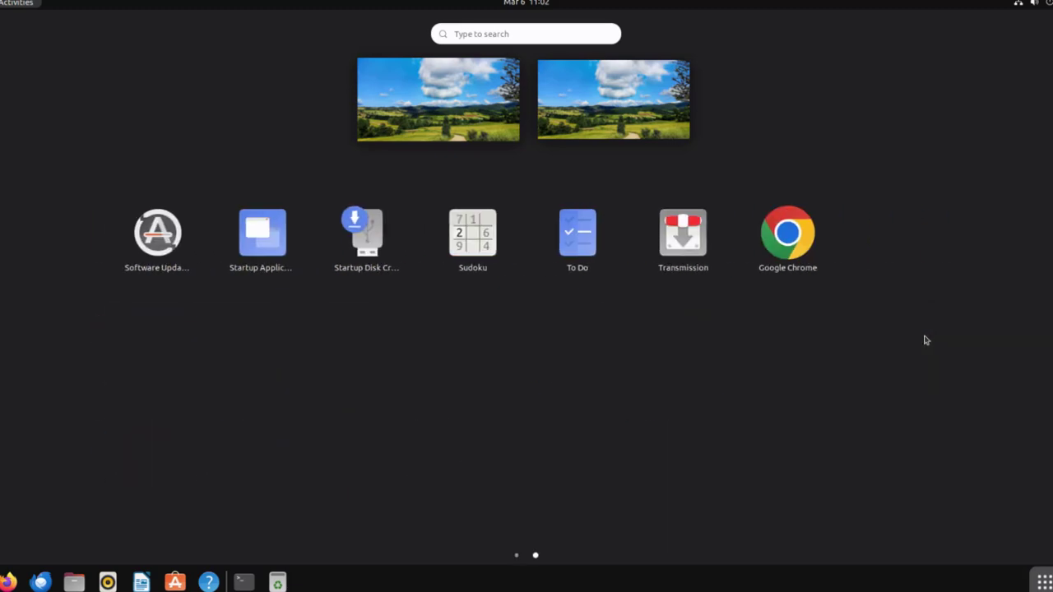
{"action": "left_click", "coordinate": [783, 235]}
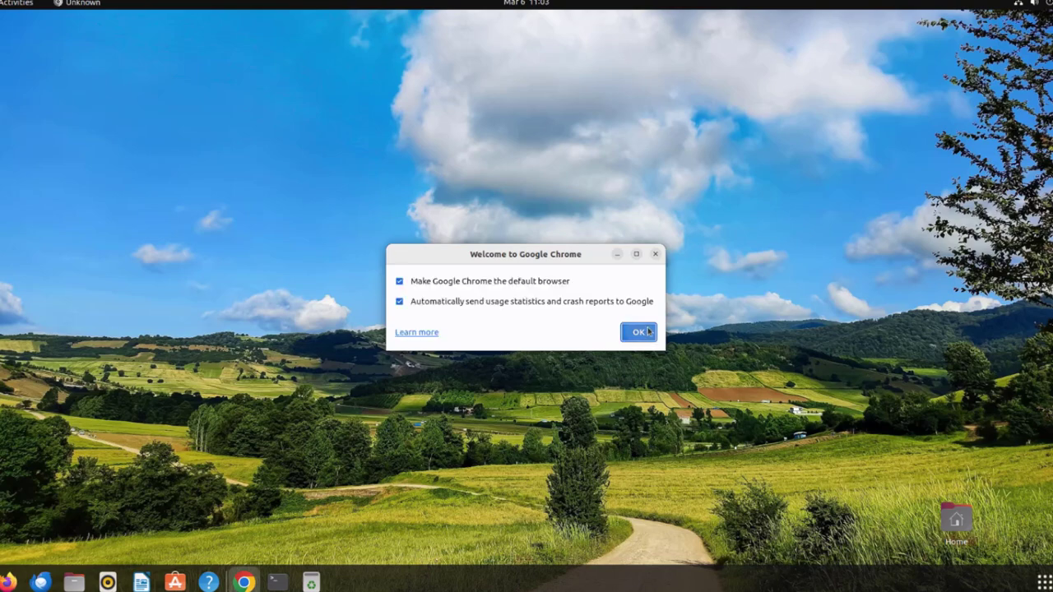
{"action": "left_click", "coordinate": [640, 333]}
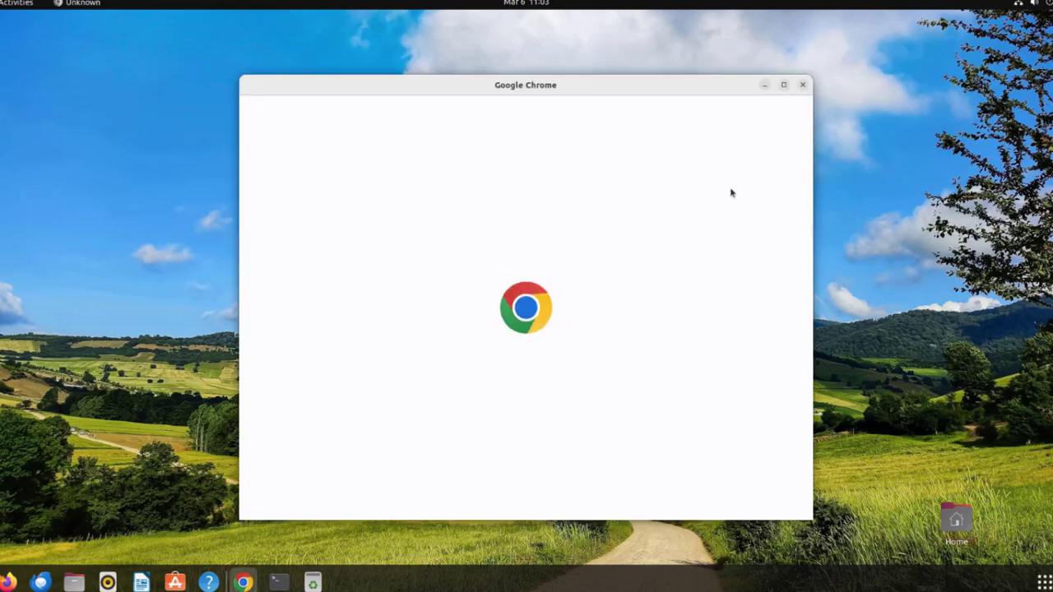
Maximize Chrome and search Google for wikipedia.
{"action": "left_click", "coordinate": [784, 87]}
{"action": "type", "text": "wik"}
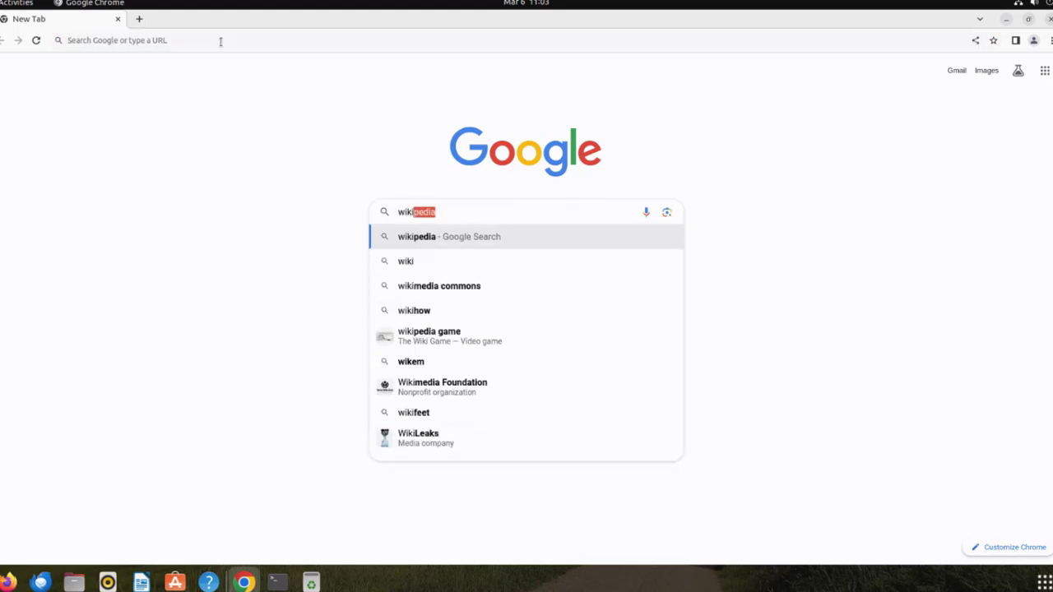
{"action": "key", "text": "Return"}
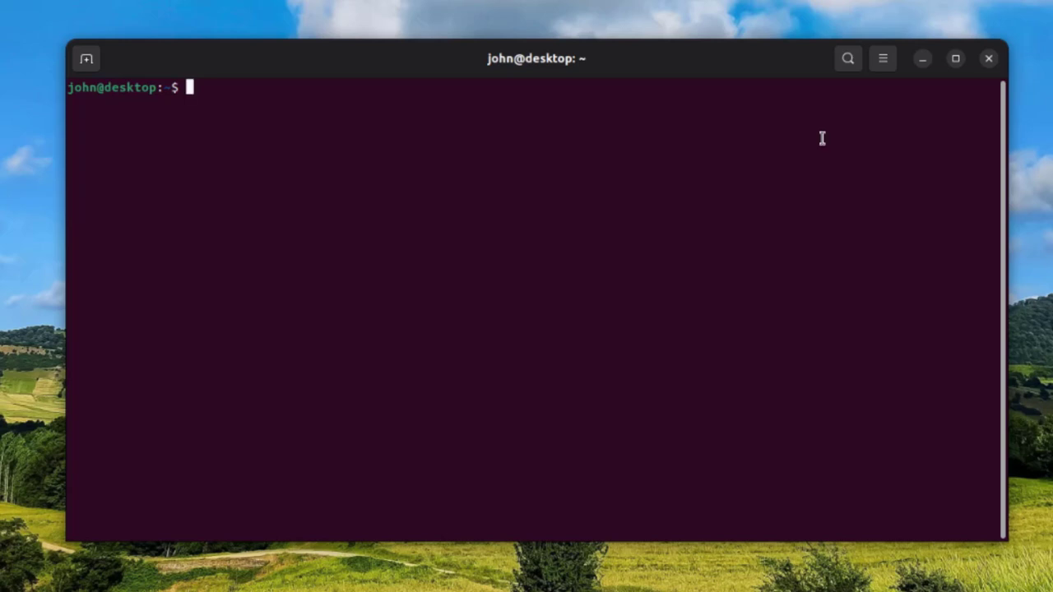
Attempt su root before any root password has been set.
{"action": "type", "text": "su"}
{"action": "type", "text": "root"}
{"action": "key", "text": "Return"}
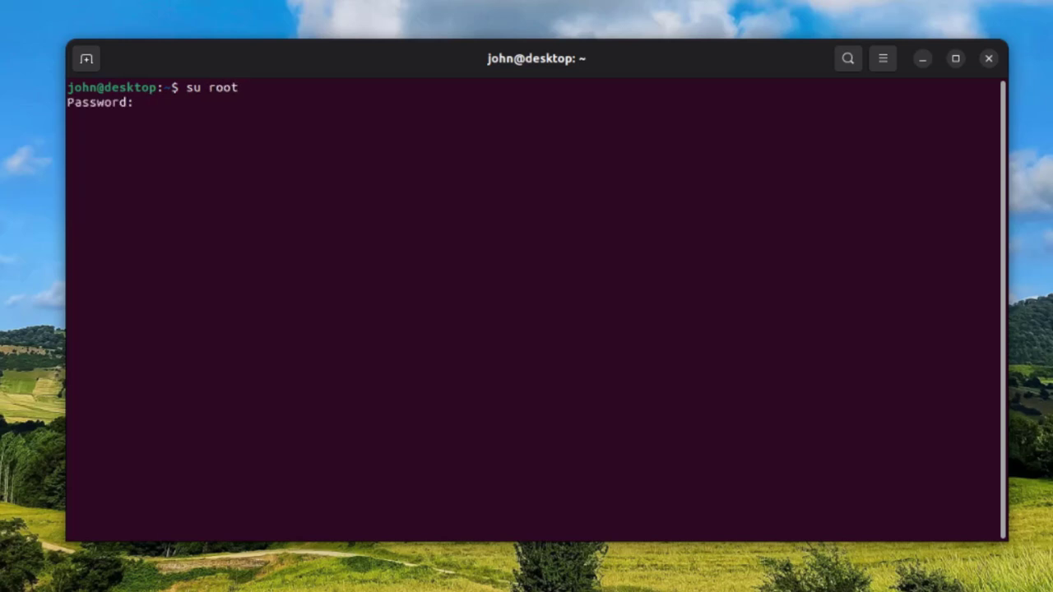
{"action": "key", "text": "Return"}
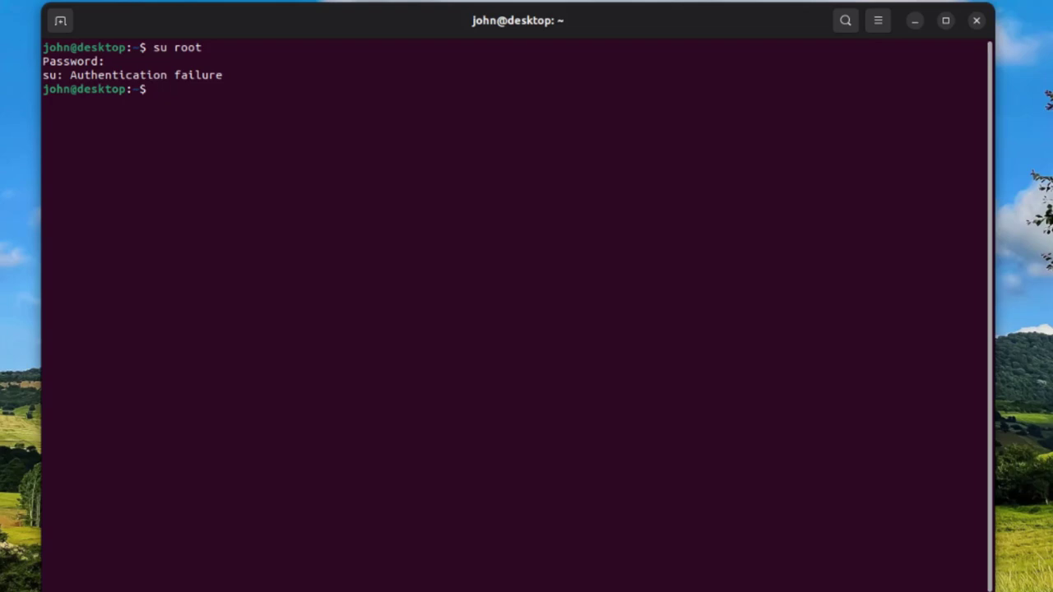
Run sudo passwd root, authenticate with the user's password, and enter and confirm a new root password.
{"action": "type", "text": "sudo passwd root"}
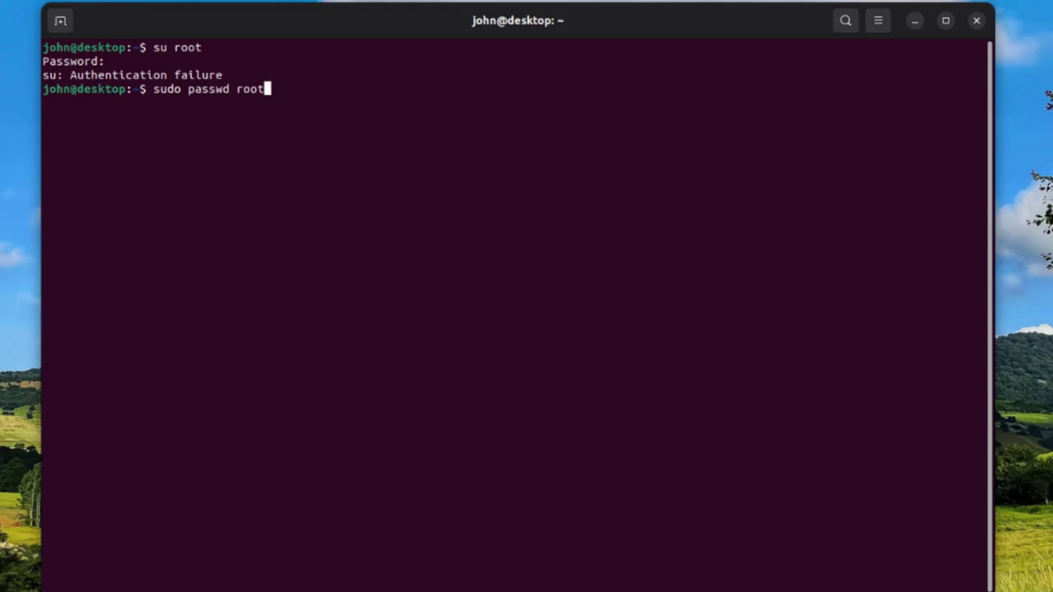
{"action": "key", "text": "Return"}
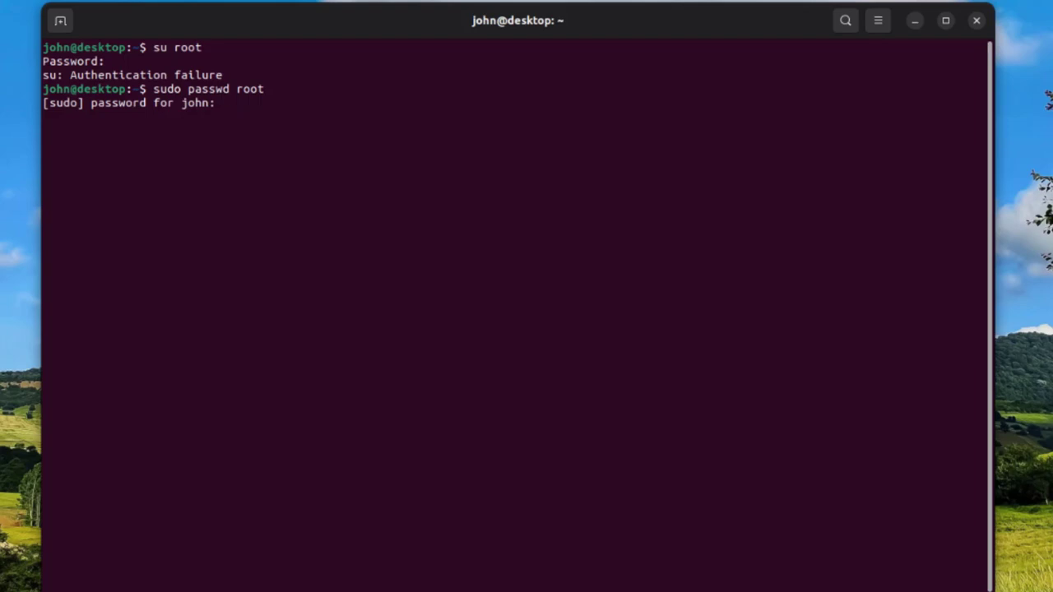
{"action": "key", "text": "Return"}
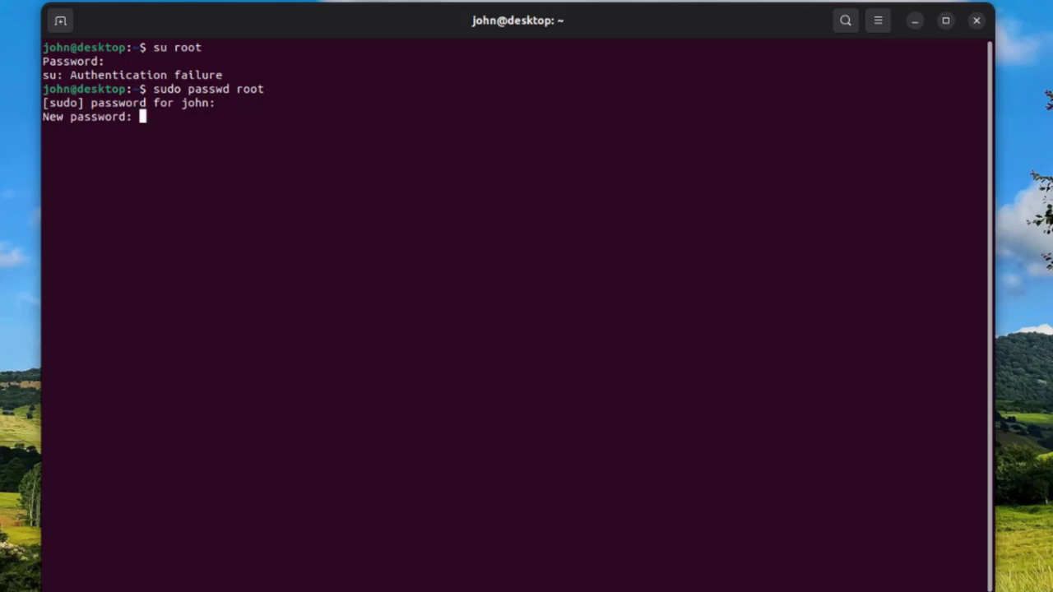
{"action": "key", "text": "Return"}
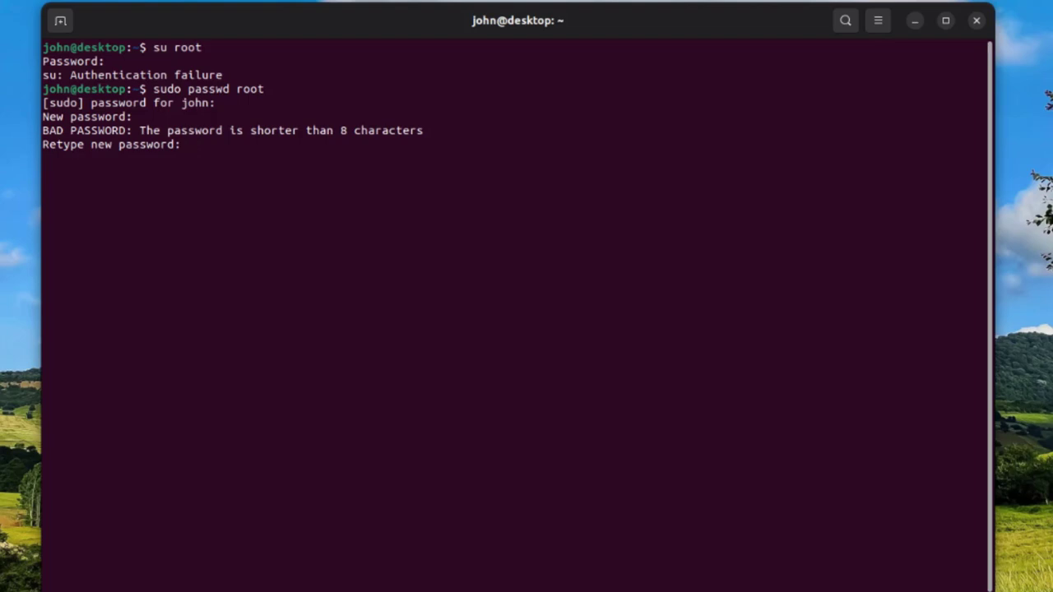
{"action": "key", "text": "Return"}
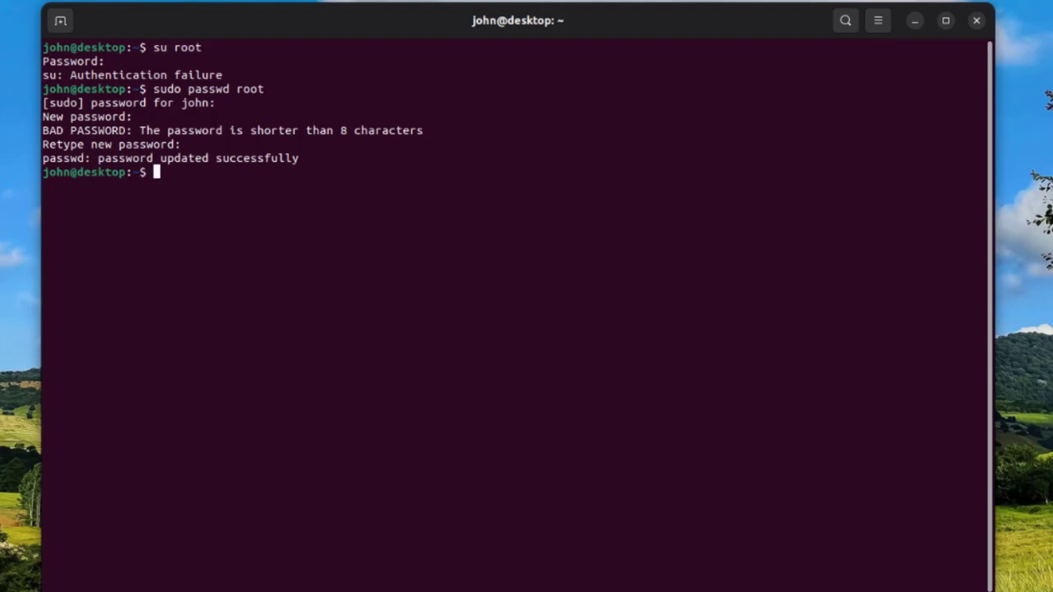
Switch to a root shell with su root using the new root password.
{"action": "type", "text": "su root"}
{"action": "key", "text": "Return"}
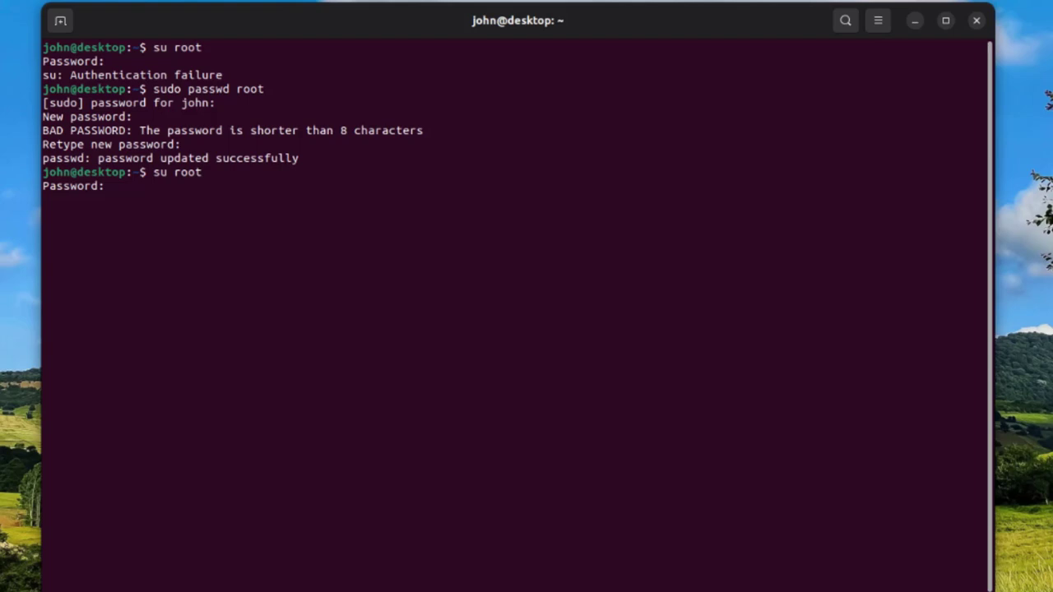
{"action": "key", "text": "Return"}
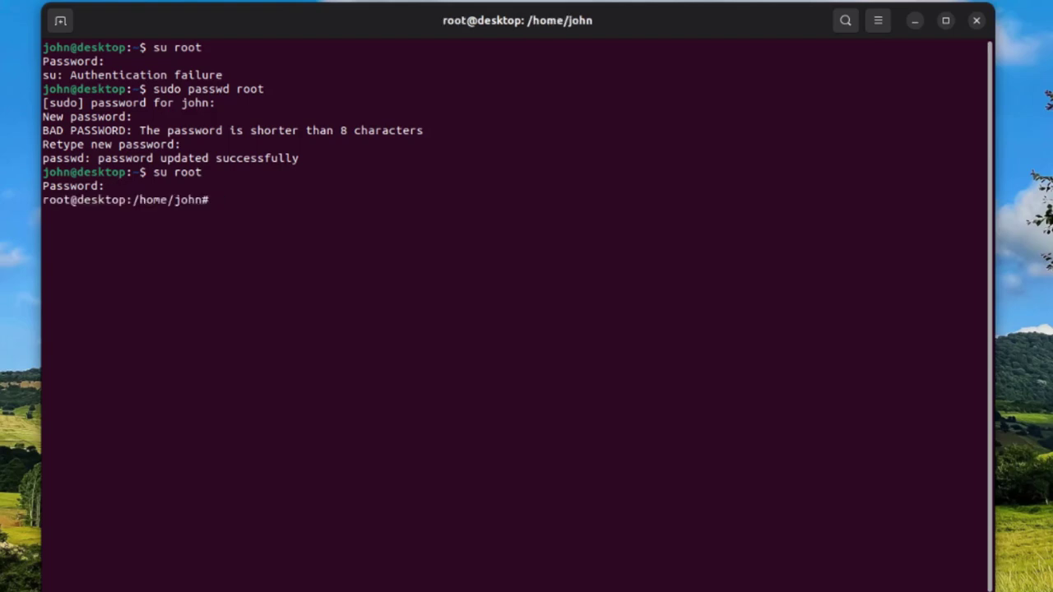